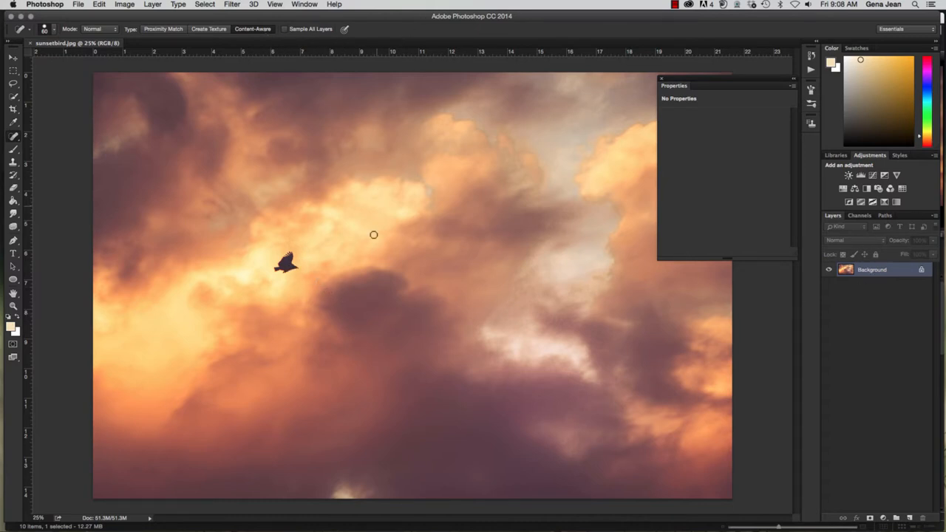
Enlarge the Spot Healing Brush to 250 and paint out the flying bird with content-aware healing.
key("bracketright")
key("bracketright")
key("bracketright")
key("bracketright")
key("bracketright")
key("bracketright")
key("bracketright")
key("bracketright")
key("bracketright")
left_click(286, 265)
left_click(277, 273)
Revert the image to its Open history state and duplicate the Background layer.
left_click(811, 56)
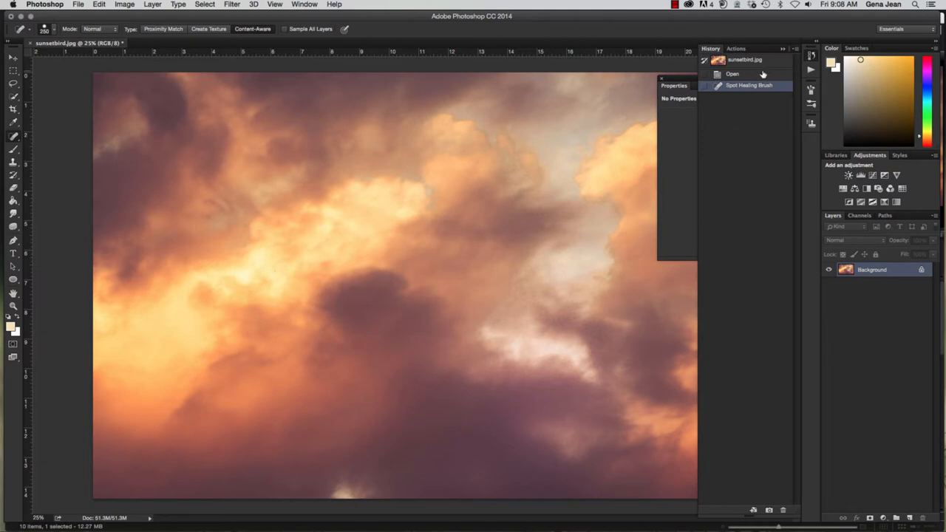
left_click(763, 74)
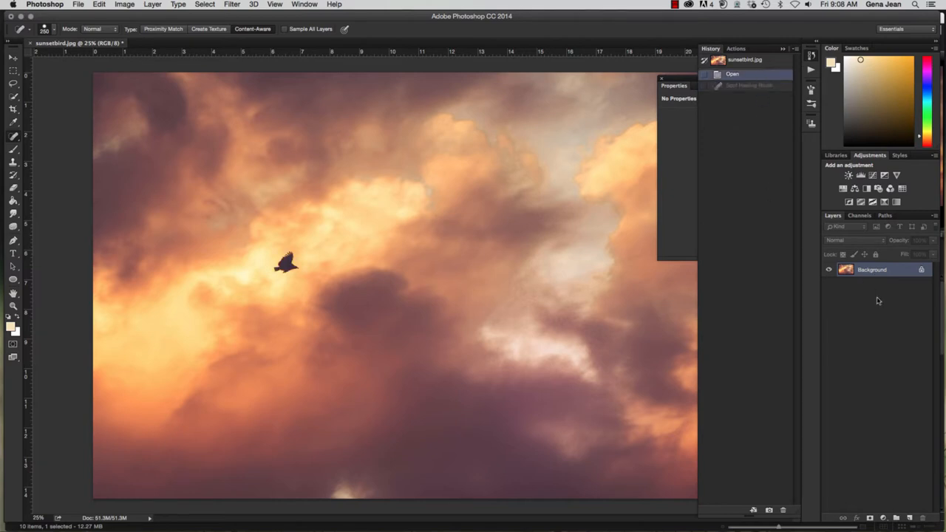
key("super+j")
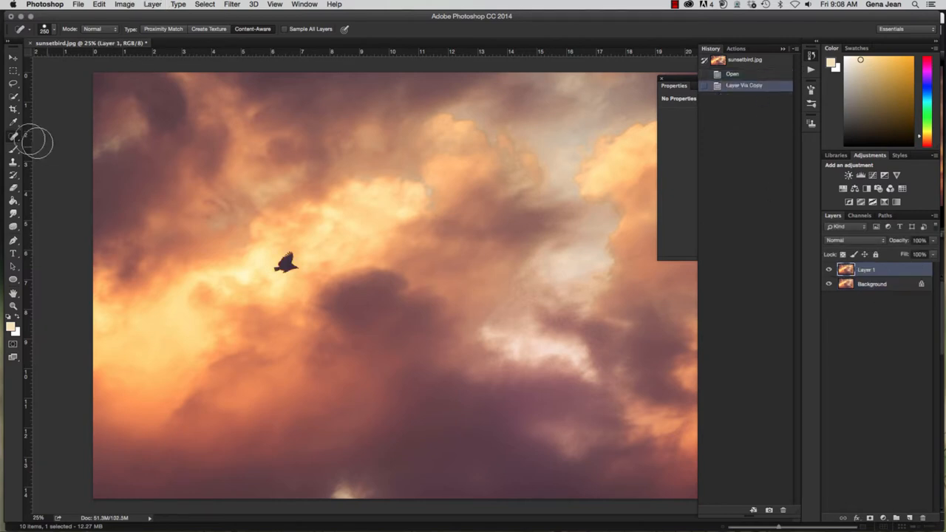
Try moving the bird to the bright clouds near the image's left edge with Content-Aware Move, and revert to the Layer Via Copy state.
left_click(15, 138)
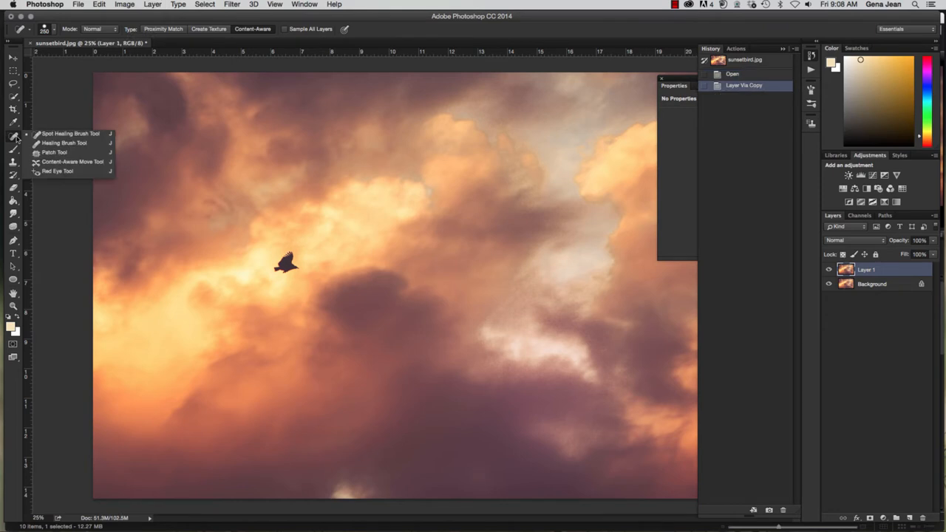
left_click(63, 163)
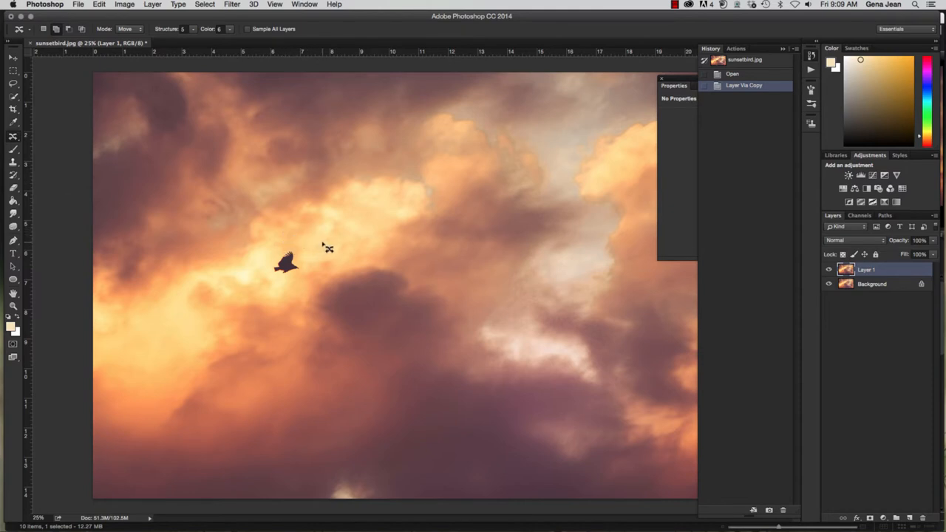
mouse_move(298, 253)
left_mouse_down()
mouse_move(288, 250)
mouse_move(270, 270)
mouse_move(299, 273)
mouse_move(299, 256)
left_mouse_up()
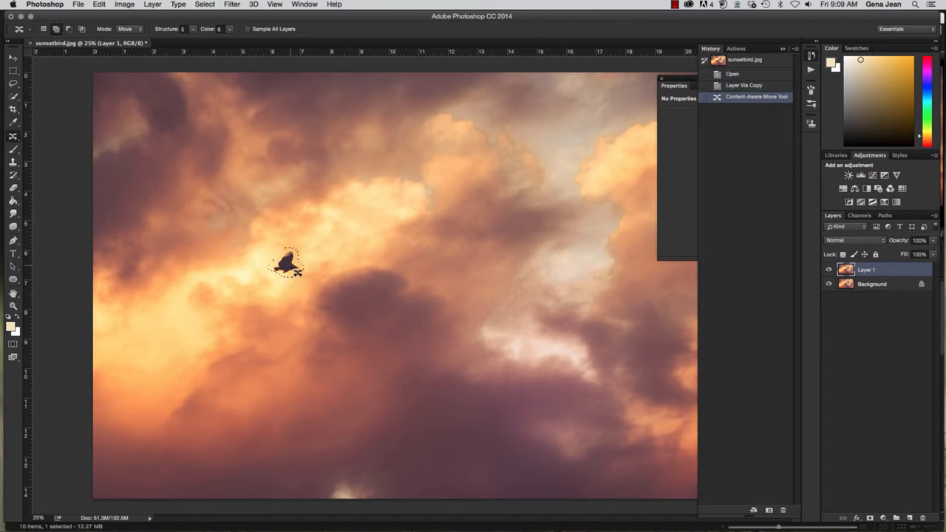
left_click_drag(289, 268, 132, 334)
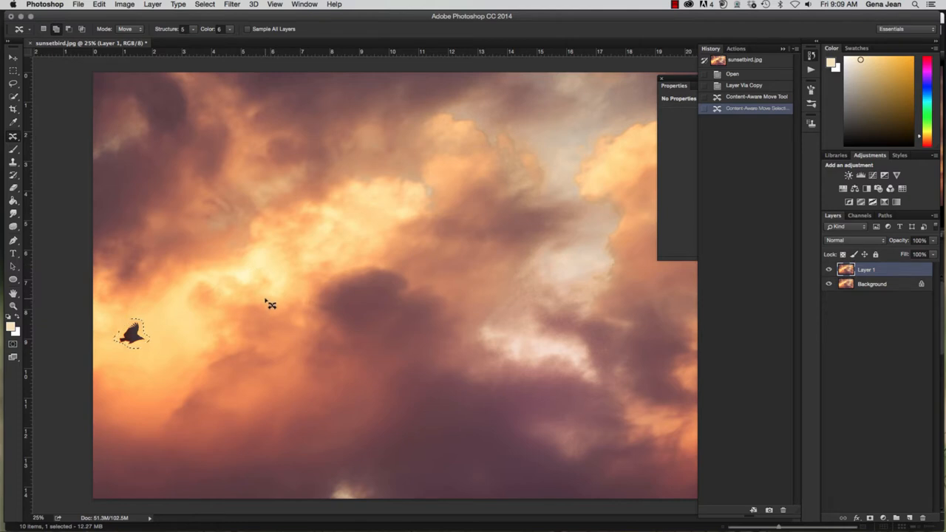
key("ctrl+d")
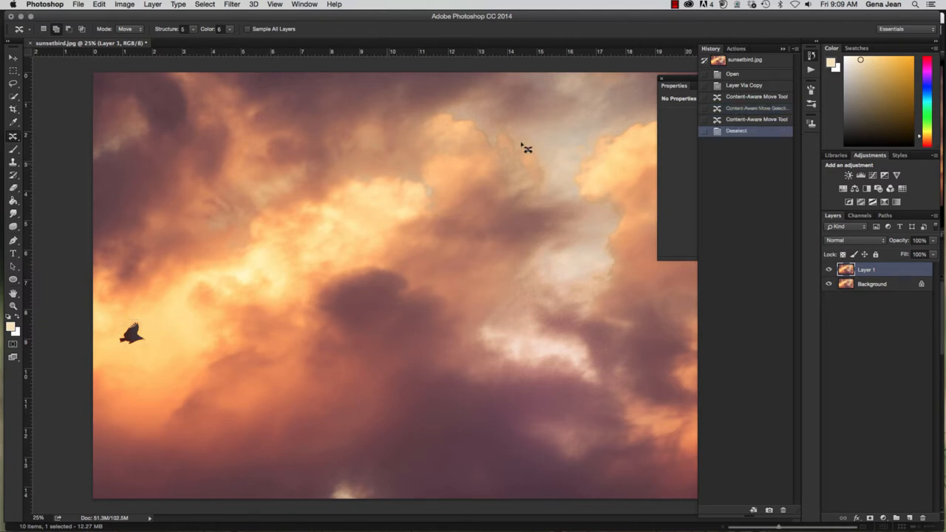
left_click(731, 75)
left_click(736, 85)
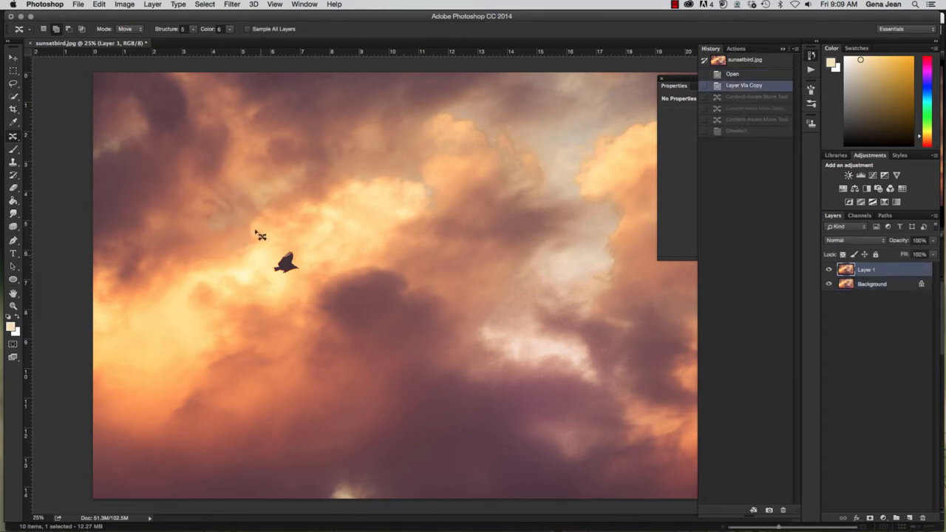
left_click(99, 4)
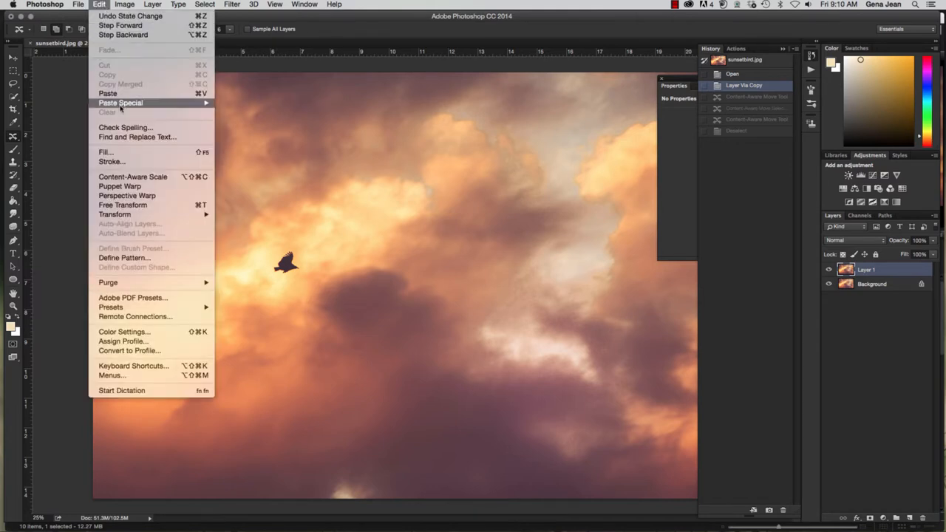
left_click(158, 178)
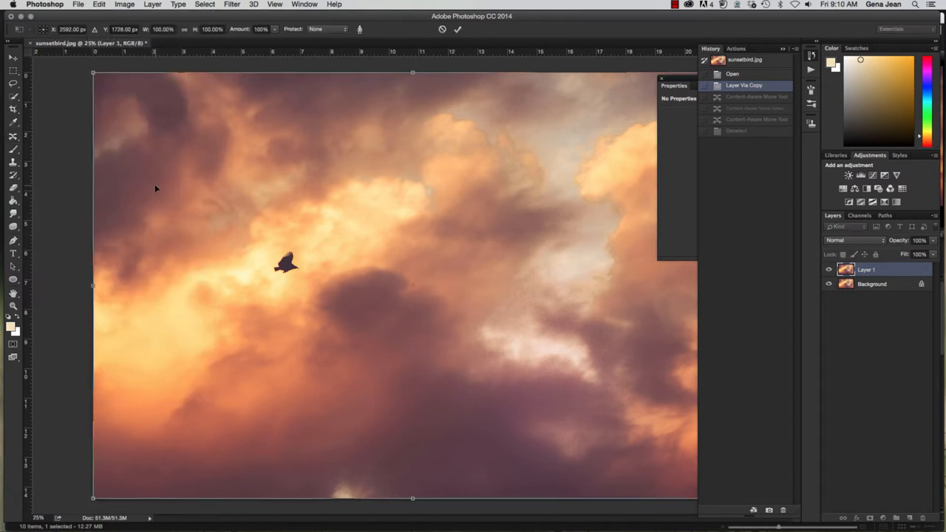
key("Escape")
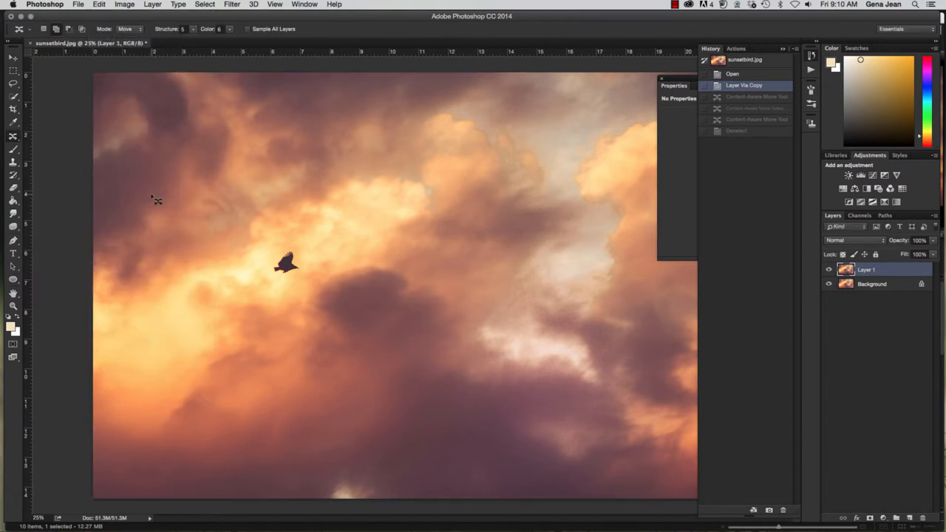
Lasso loosely around the bird, enlarge the selection with Content-Aware Scale to about 311% width and 249% height, and deselect.
left_click(14, 85)
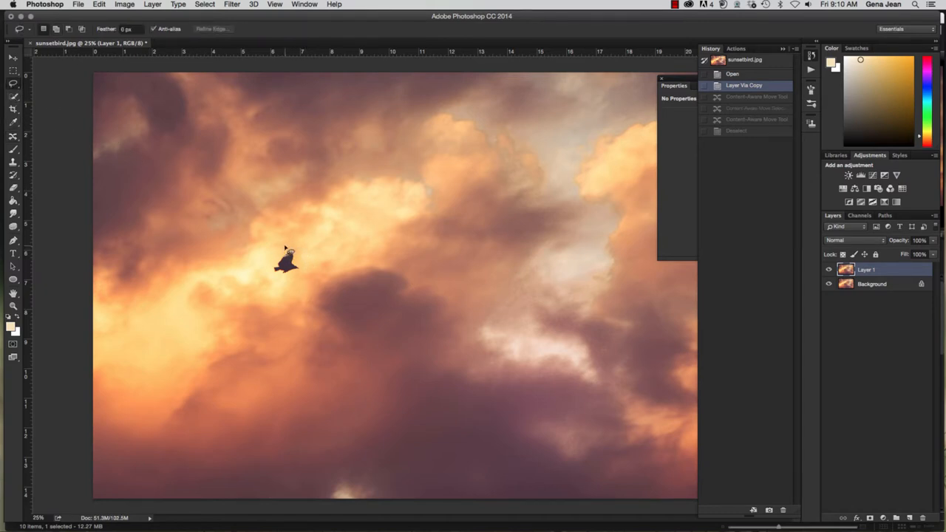
mouse_move(281, 247)
left_mouse_down()
mouse_move(274, 280)
mouse_move(296, 282)
mouse_move(307, 273)
mouse_move(286, 247)
left_mouse_up()
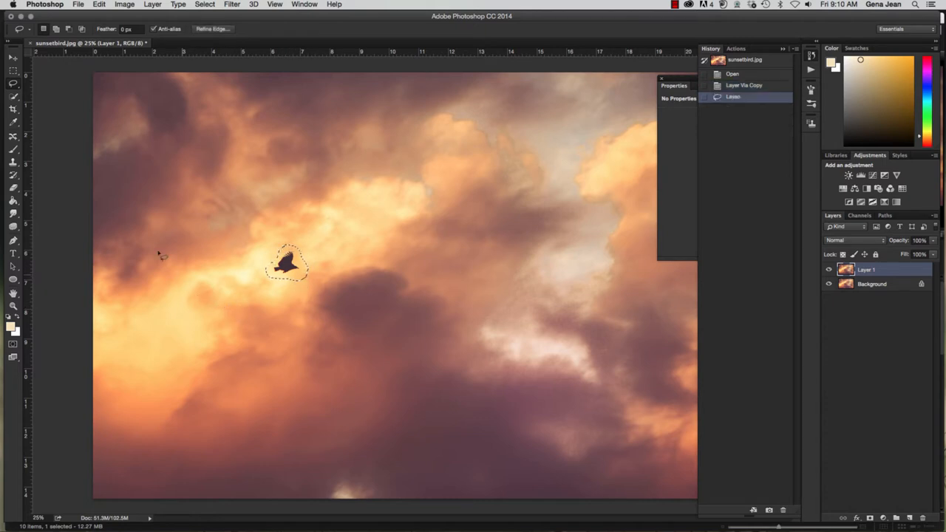
left_click(98, 4)
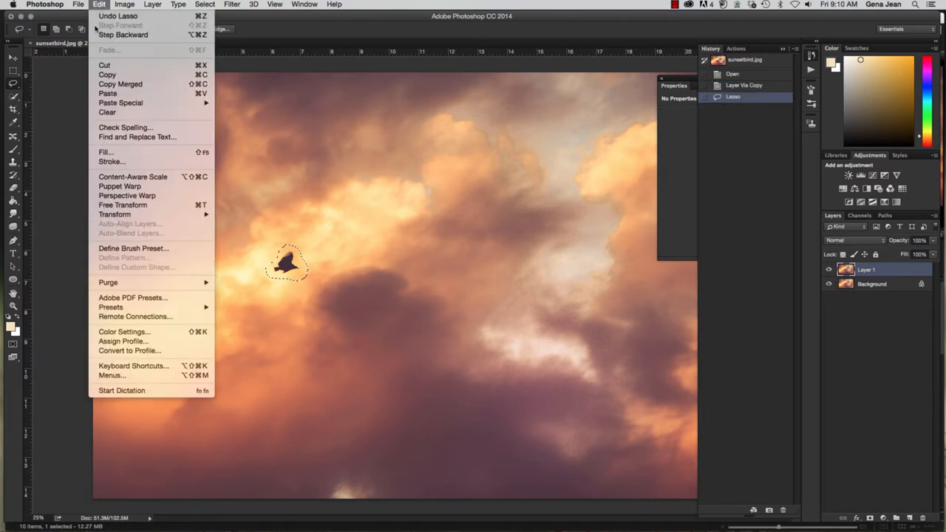
left_click(149, 178)
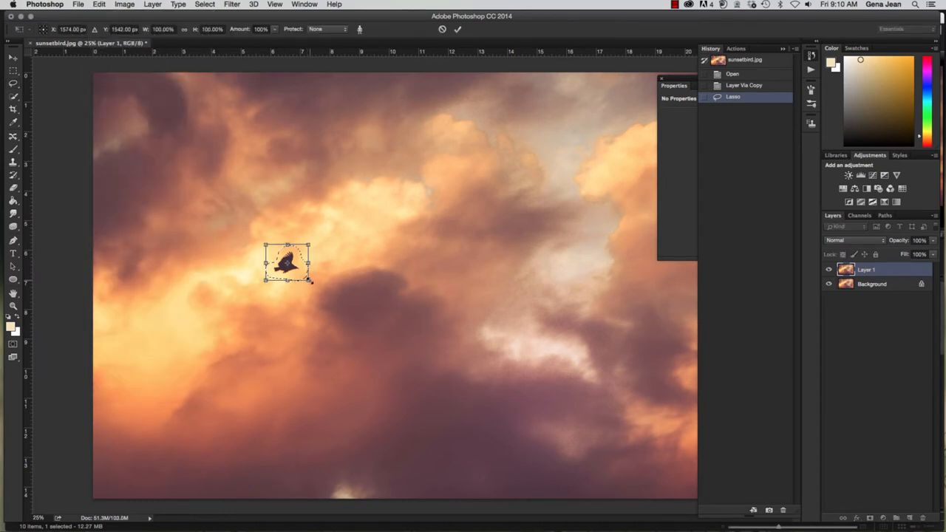
left_click_drag(310, 284, 397, 336)
left_click_drag(337, 313, 368, 346)
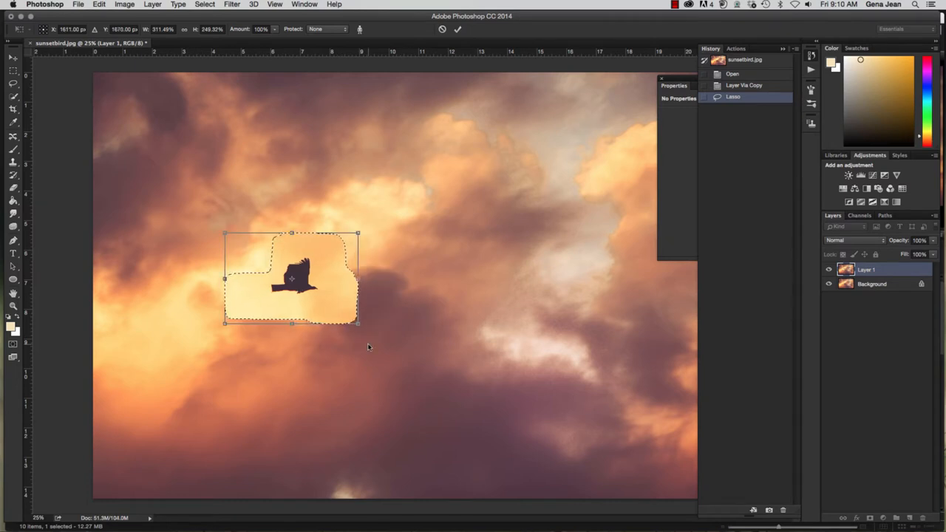
key("Return")
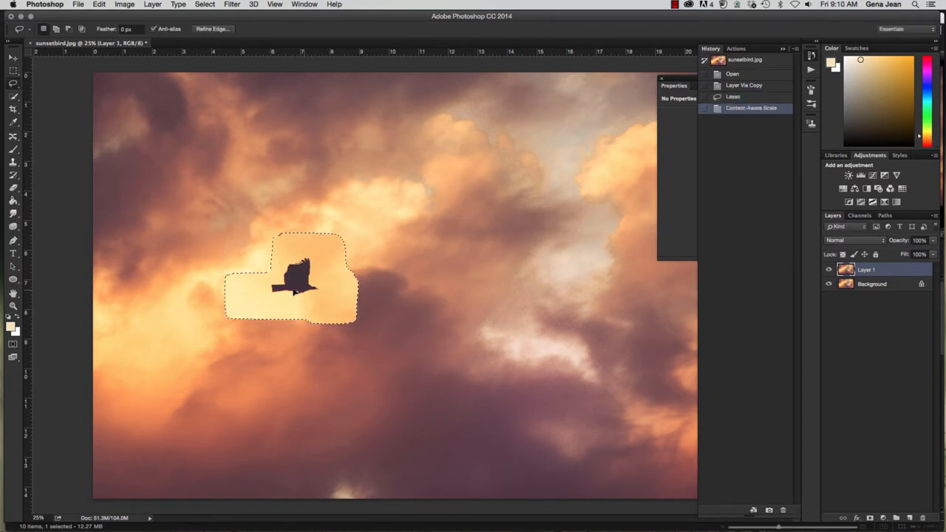
left_click(342, 305)
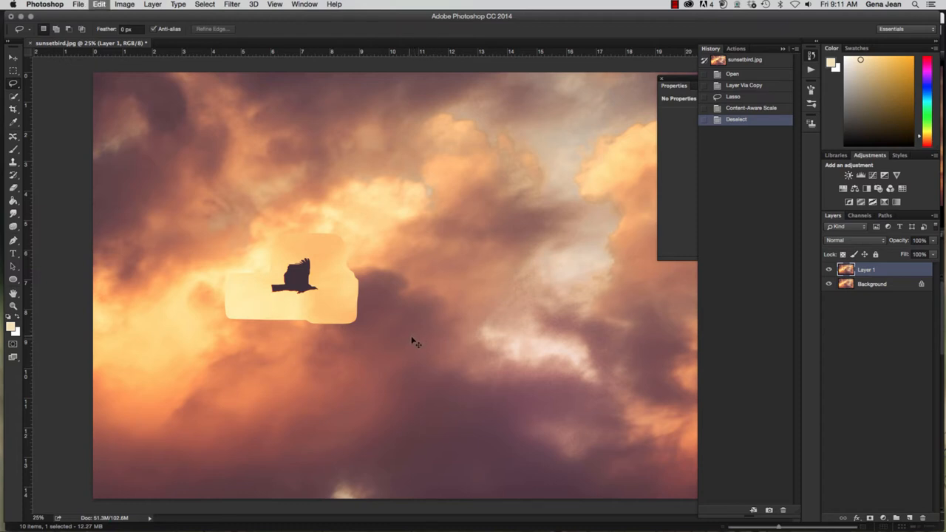
Undo the content-aware scaling of the loosely lassoed bird by returning to the Lasso history state.
key("super+z")
key("super+z")
left_click(738, 98)
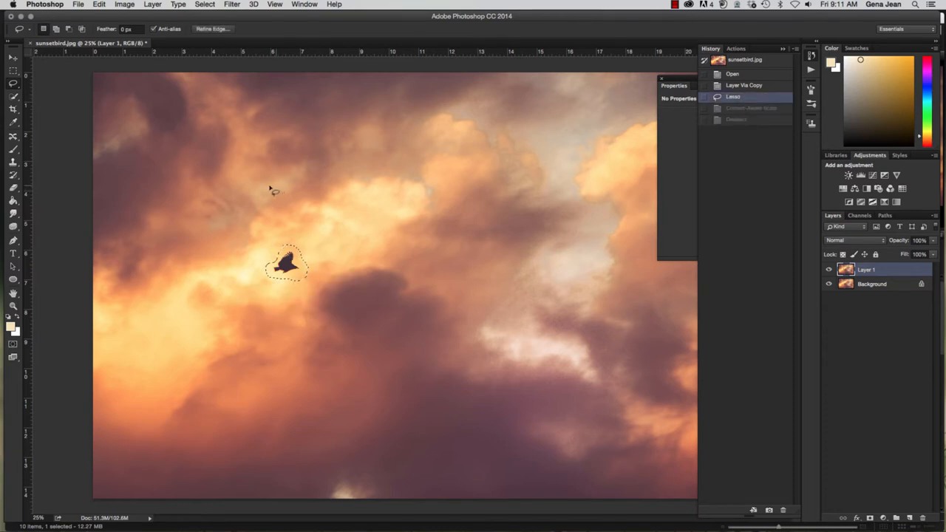
Replace the lasso selection with a Quick Selection of the bird's body and wing.
left_click(18, 98)
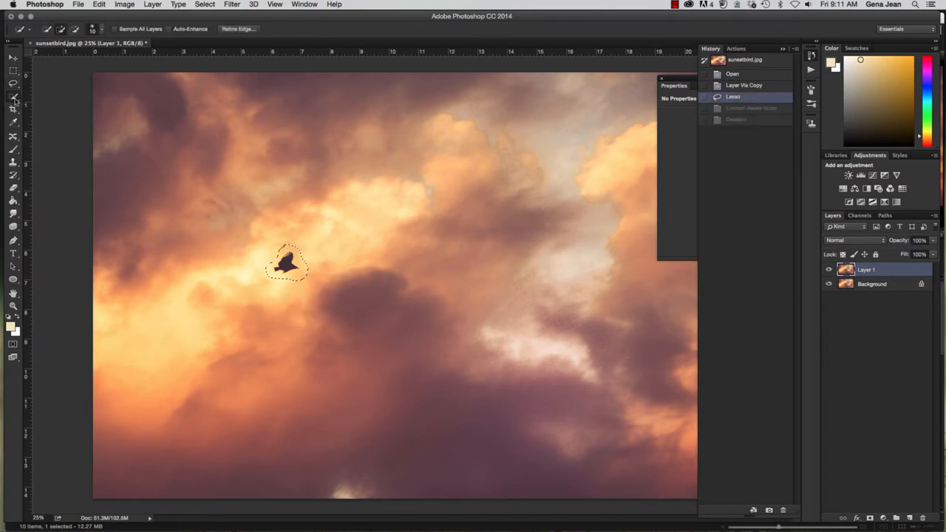
left_click(35, 94)
key("super+d")
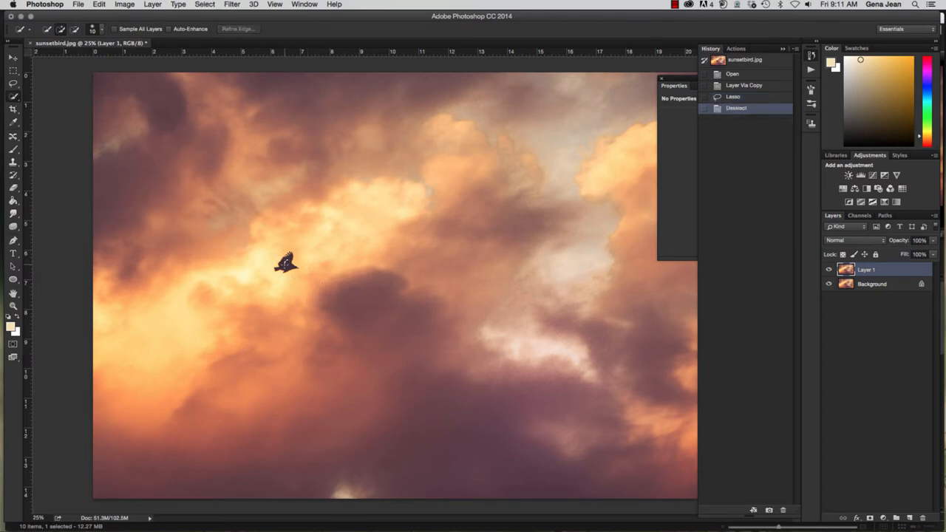
left_click(286, 263)
left_click(287, 259)
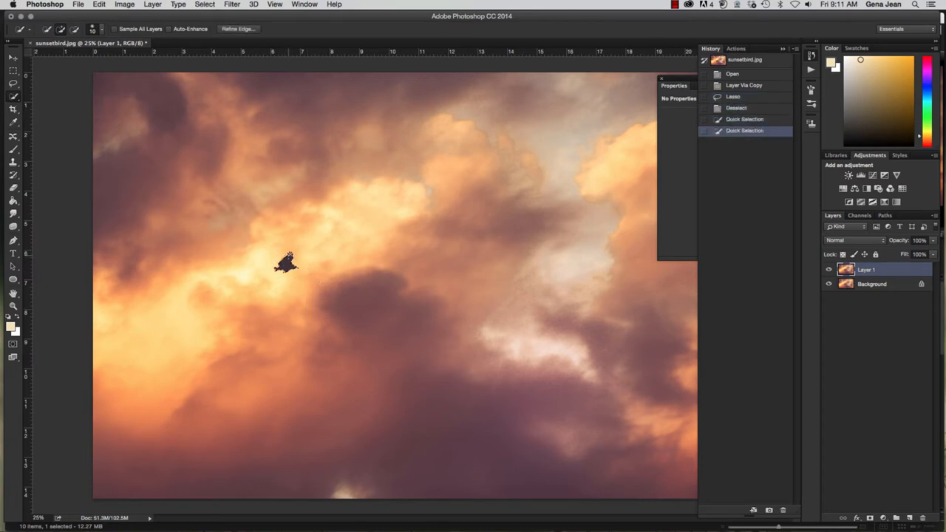
left_click(287, 260)
Refine the quick selection at 100% zoom, trimming and adding areas along the bird's tail, feet and wing edges.
key("super+1")
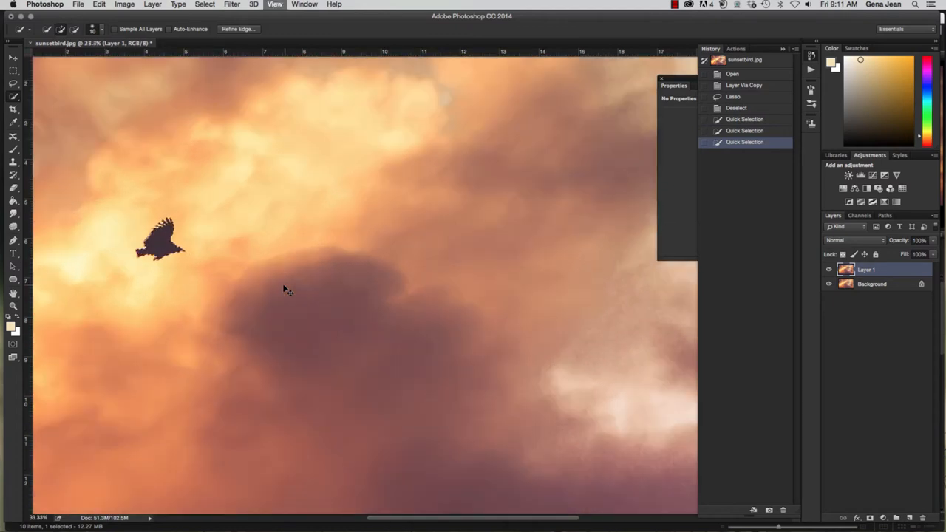
left_click_drag(110, 245, 476, 349)
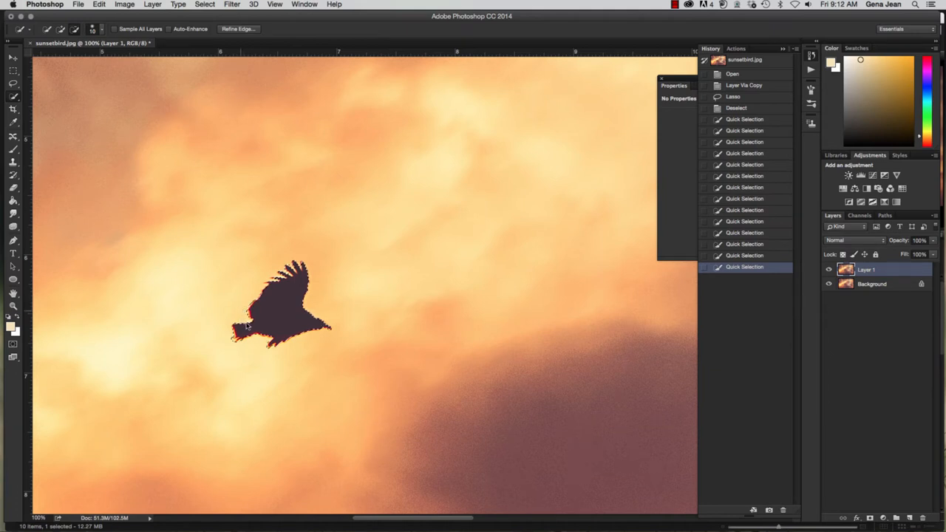
left_click(248, 326, "alt")
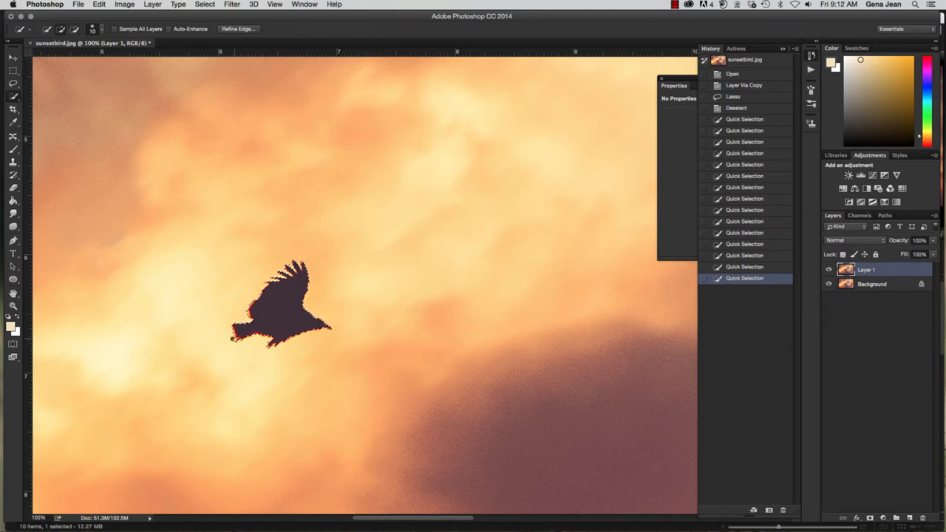
left_click(231, 340, "alt")
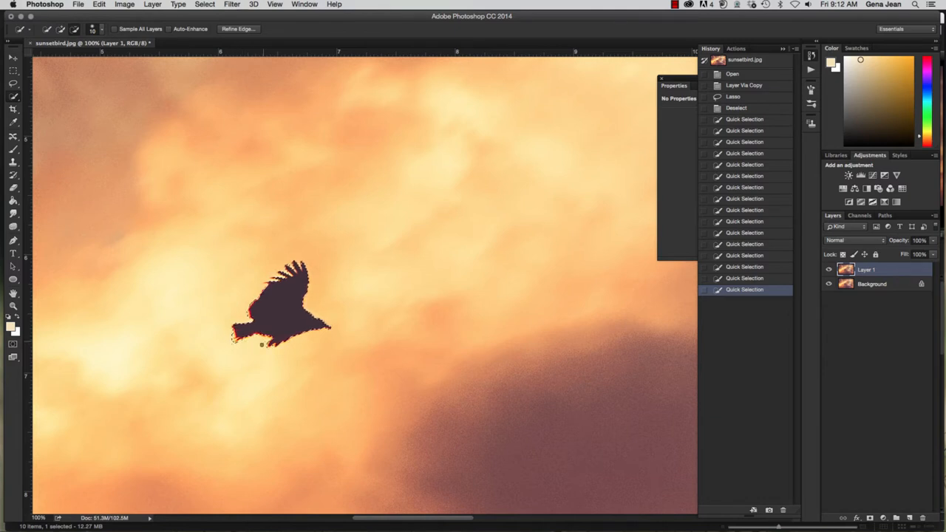
left_click(262, 349, "alt")
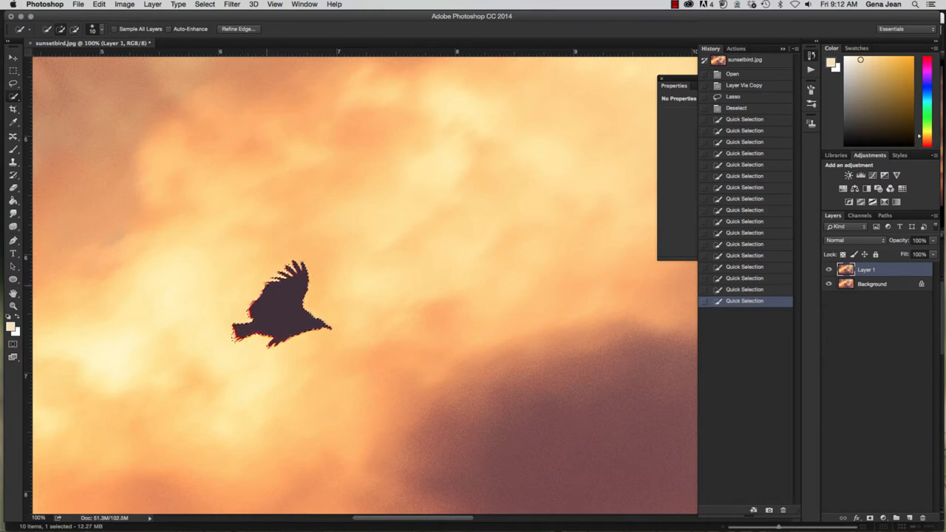
left_click(266, 286)
left_click(267, 283)
left_click(278, 275)
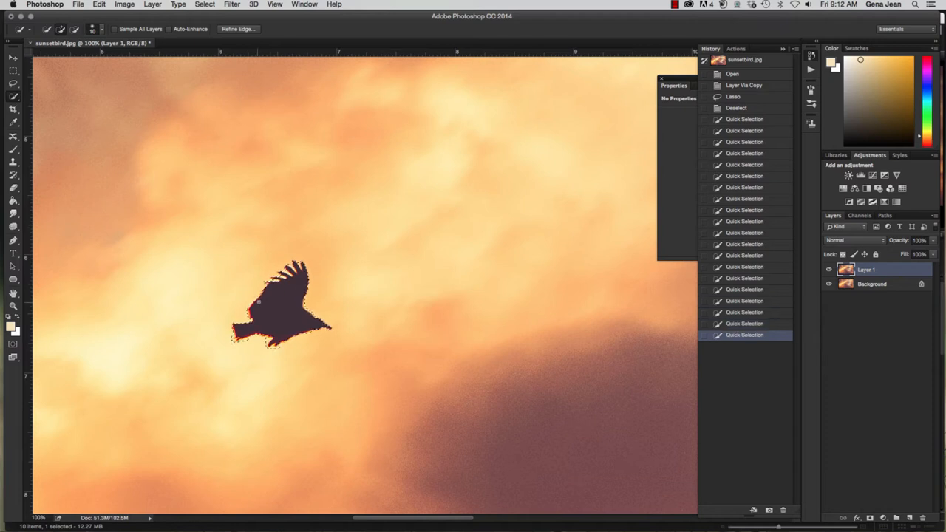
left_click(258, 300)
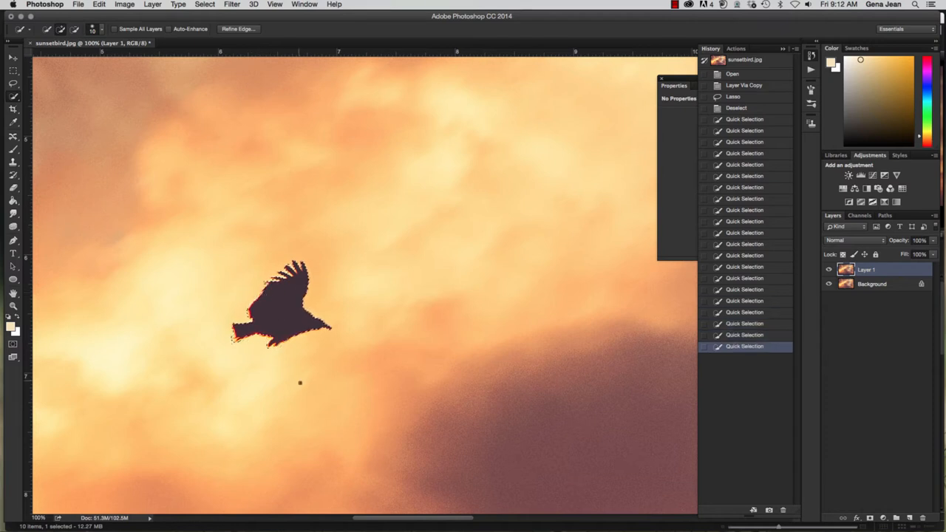
Enlarge the selected bird with Content-Aware Scale to about 200% width and height, shift it slightly down and toward the left, and deselect.
left_click(99, 4)
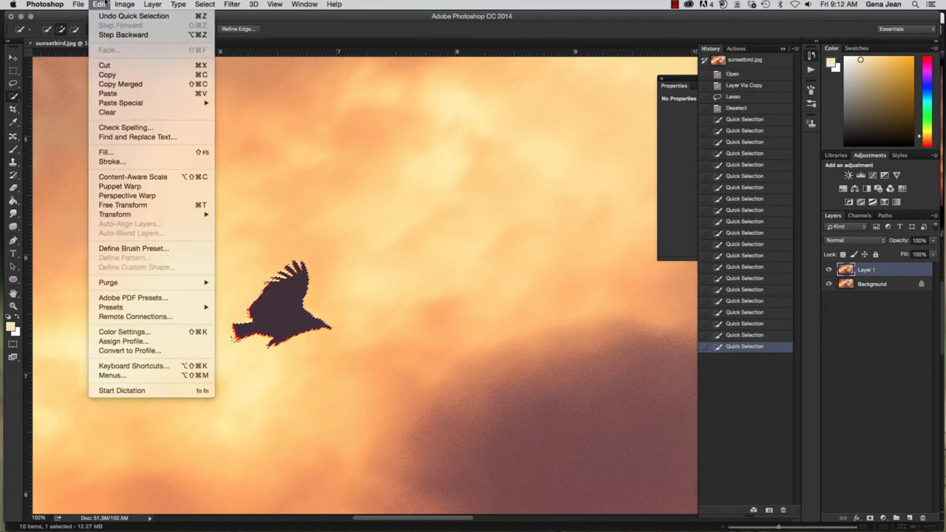
left_click(175, 178)
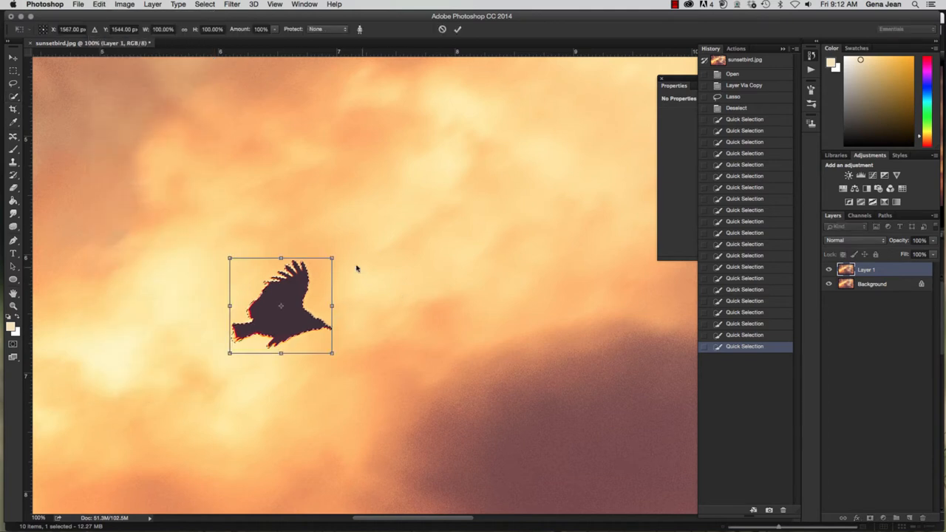
left_click_drag(330, 255, 447, 182)
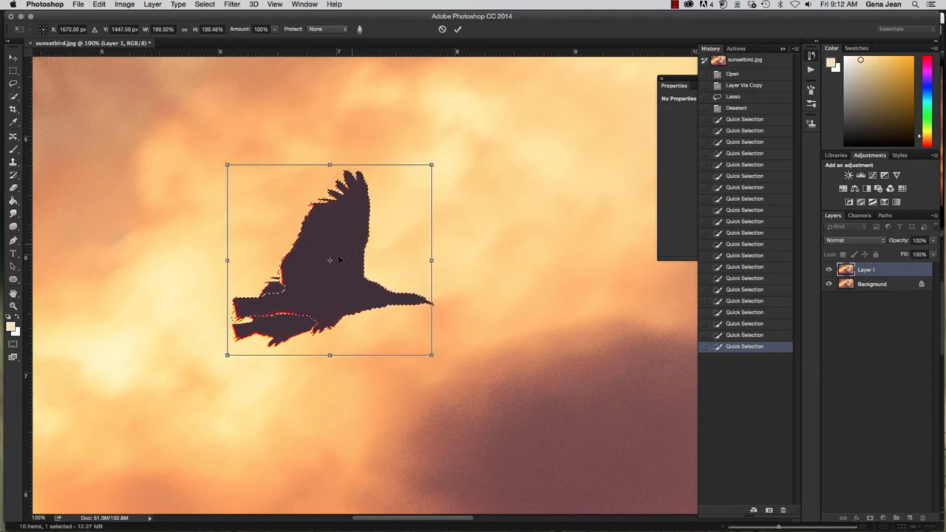
left_click_drag(341, 252, 299, 274)
key("Return")
key("ctrl+d")
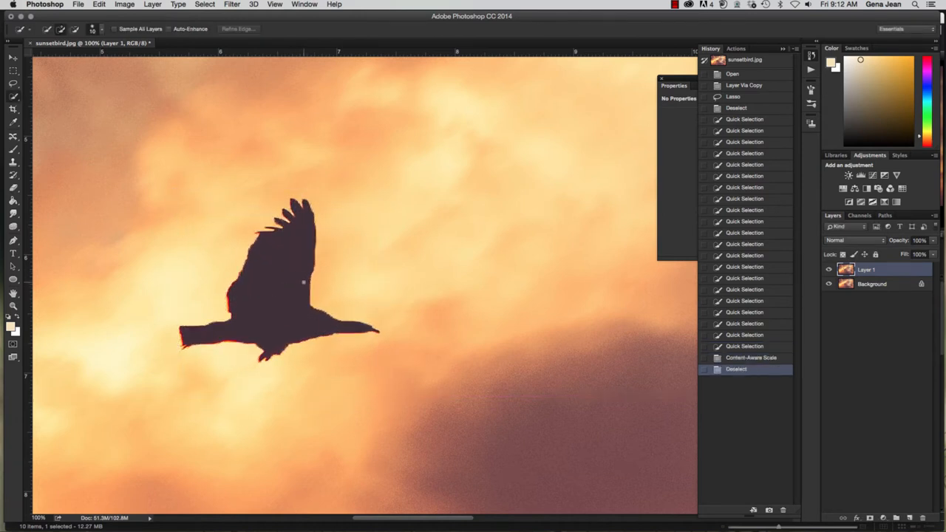
key("super+minus")
key("super+minus")
key("super+minus")
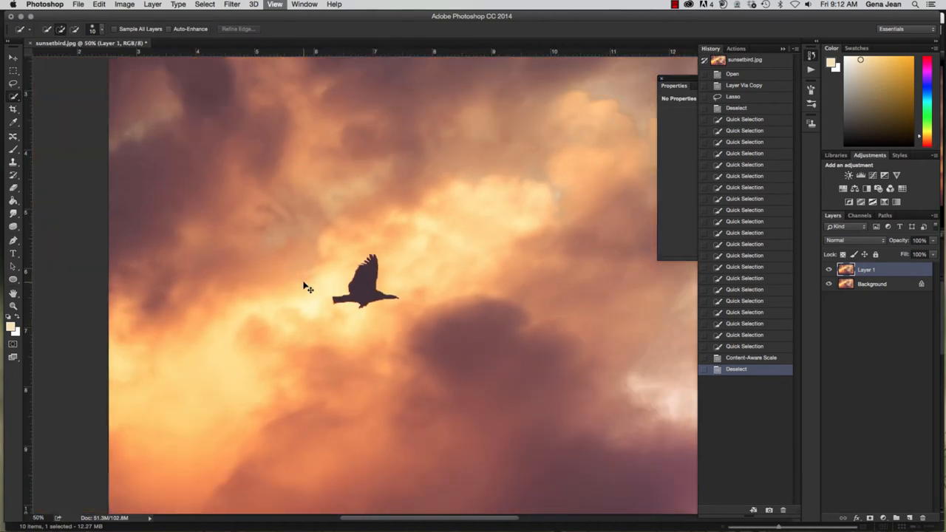
Discard the bird's quick selection and content-aware scaling by returning to the Layer Via Copy history state.
key("super+minus")
key("super+minus")
key("super+minus")
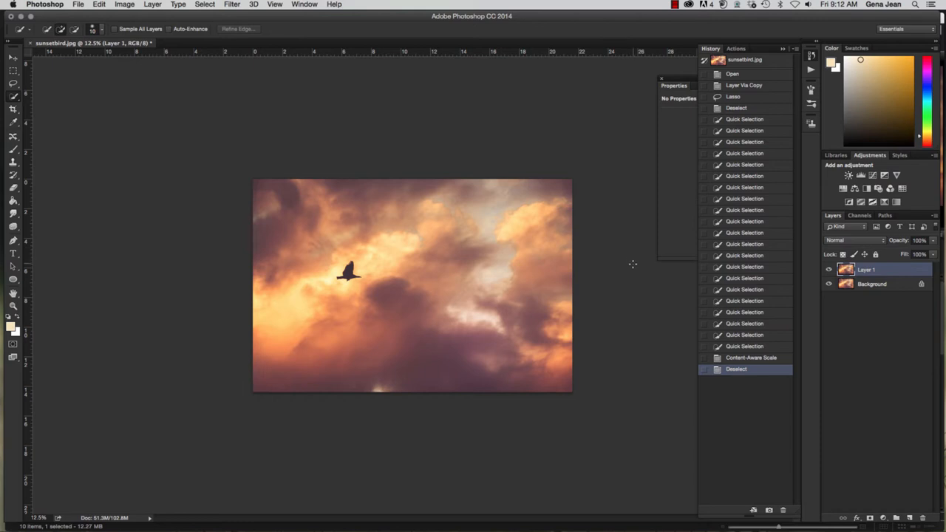
left_click(744, 85)
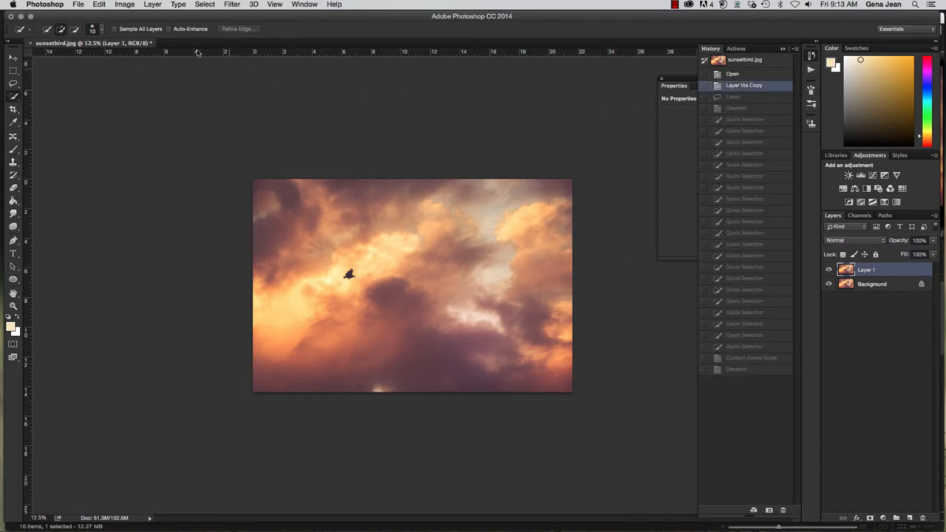
left_click(99, 4)
mouse_move(125, 5)
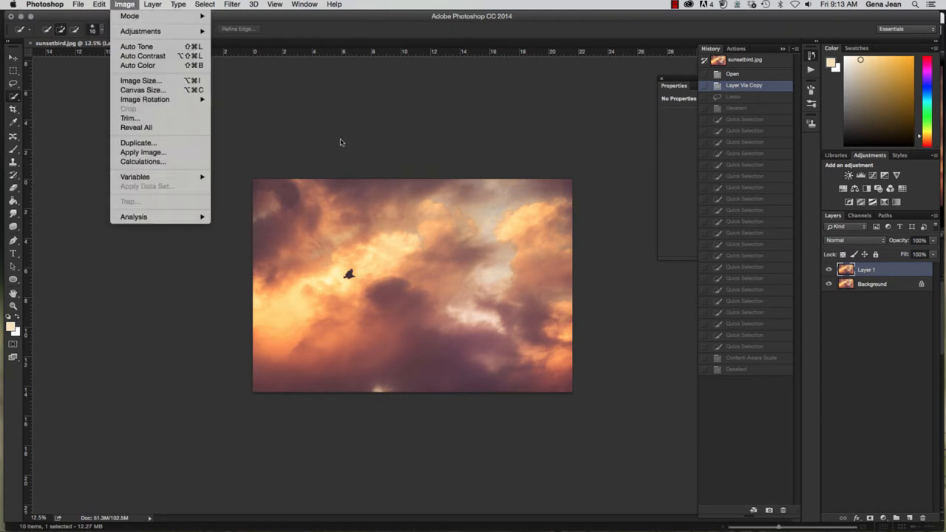
left_click(330, 211)
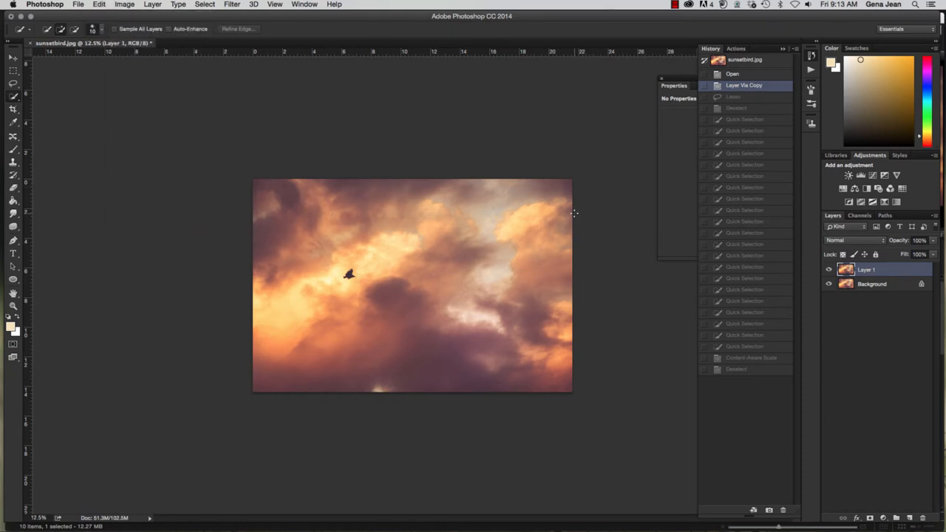
Draw a loose Lasso selection around the small bird.
key("super+plus")
key("super+plus")
key("super+plus")
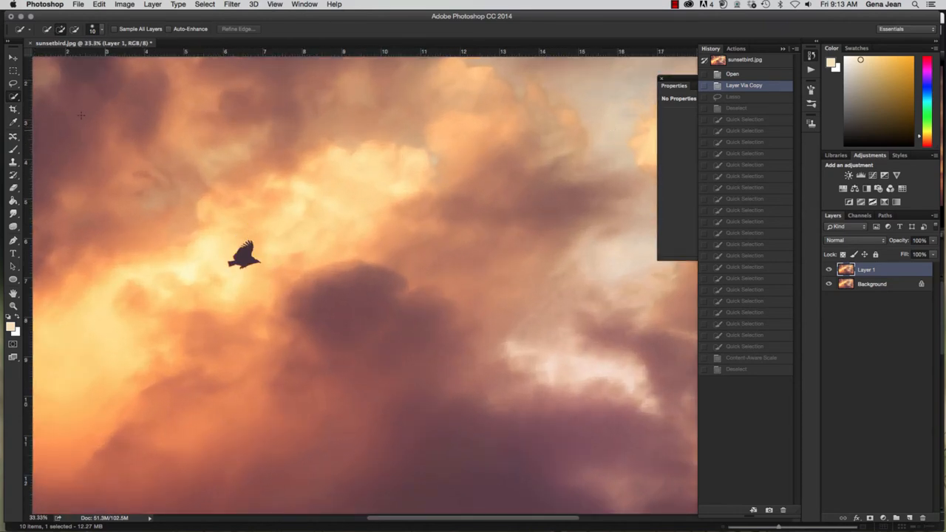
left_click(14, 85)
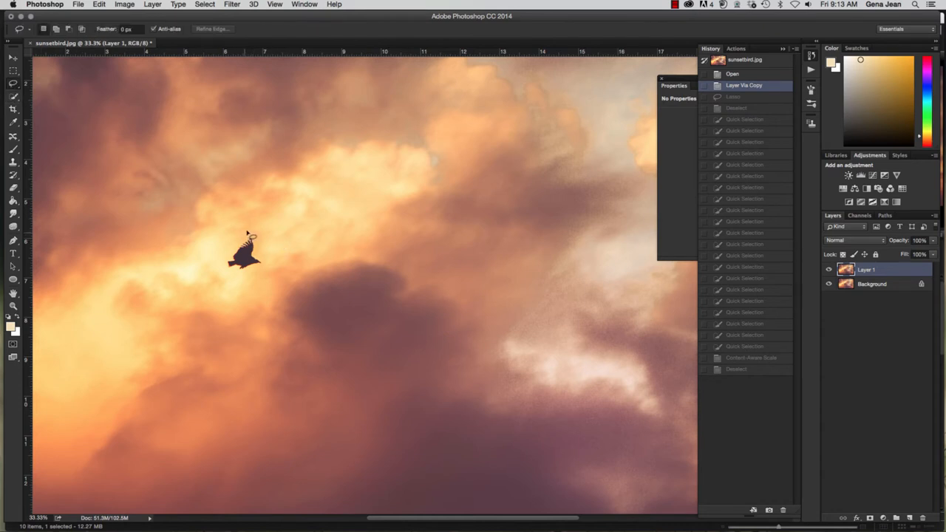
mouse_move(240, 238)
left_mouse_down()
mouse_move(229, 256)
mouse_move(262, 250)
mouse_move(241, 236)
left_mouse_up()
Remove the bird by filling the selection with Content-Aware contents in Normal mode at 100% opacity, and deselect.
left_click(99, 4)
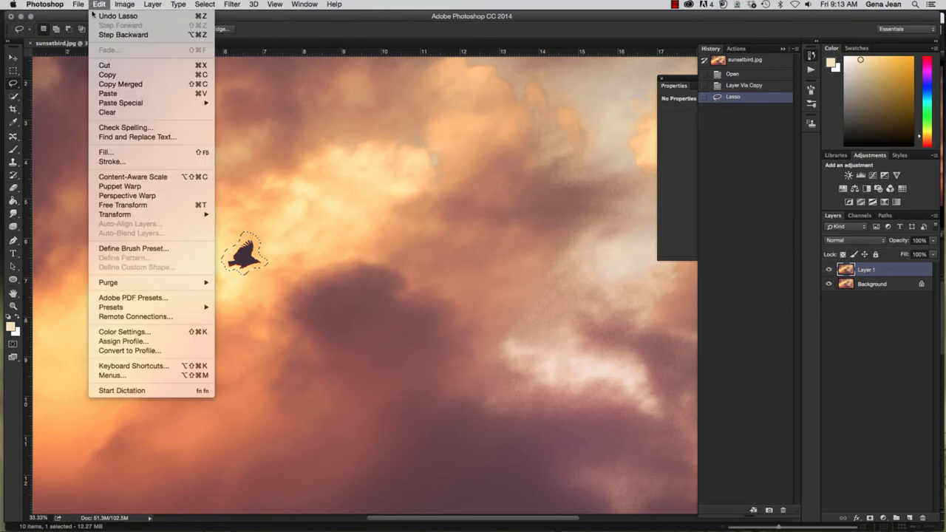
left_click(119, 154)
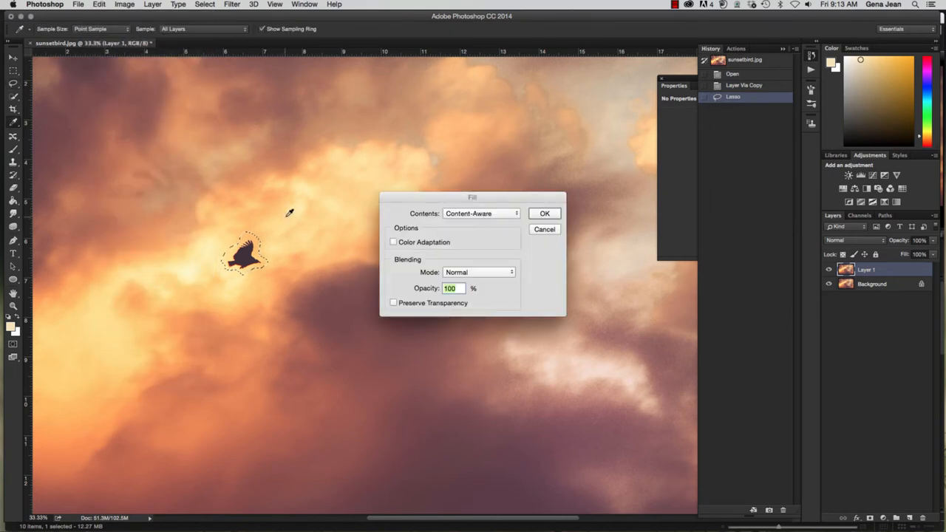
left_click(510, 215)
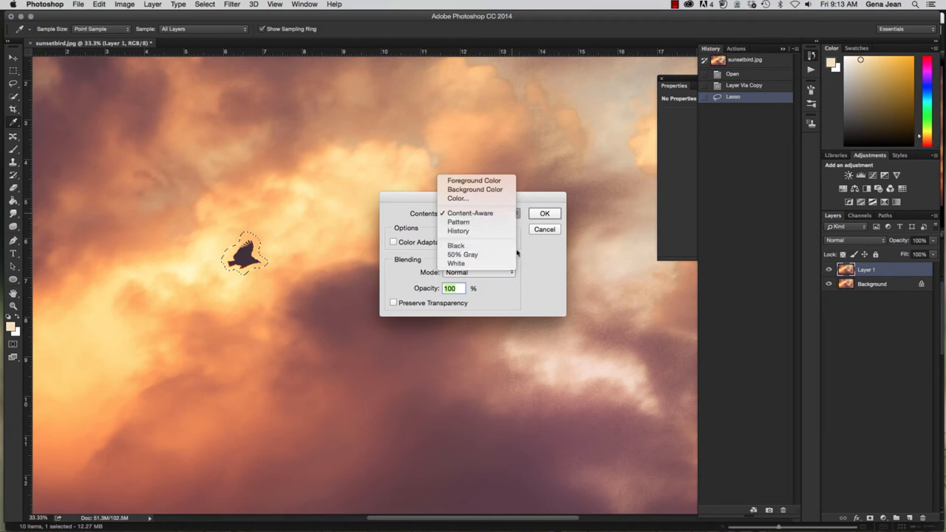
left_click(463, 290)
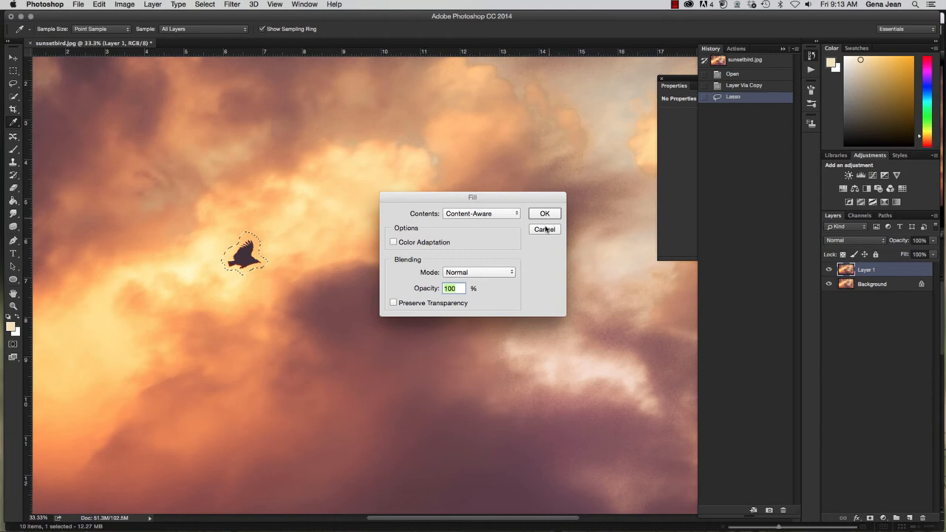
left_click(509, 272)
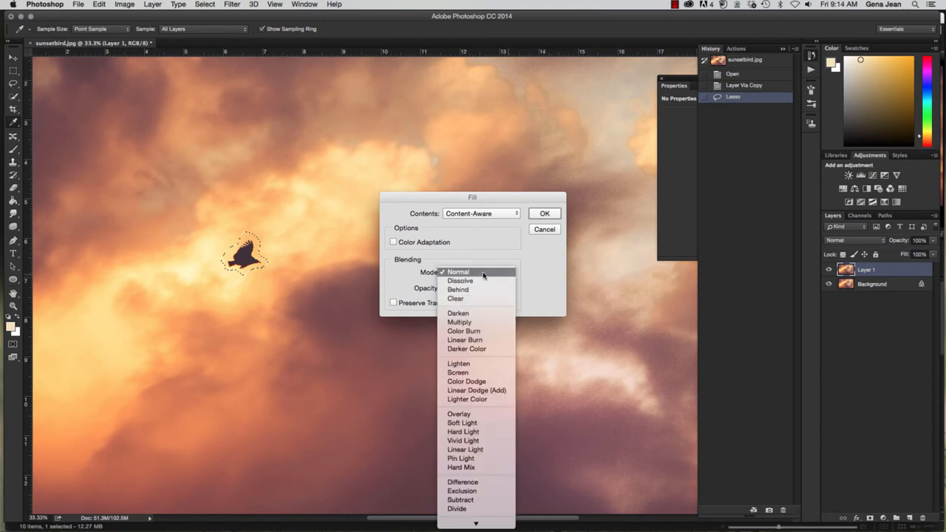
left_click(484, 273)
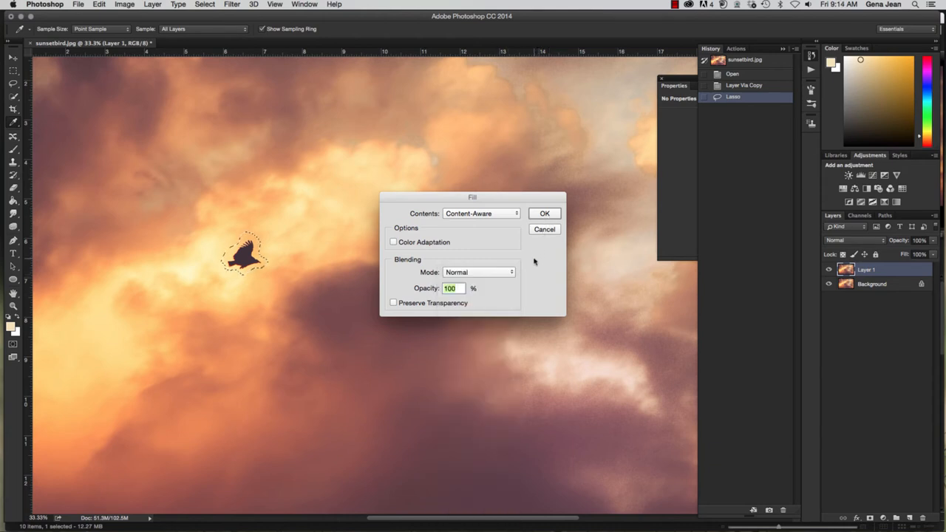
left_click(547, 215)
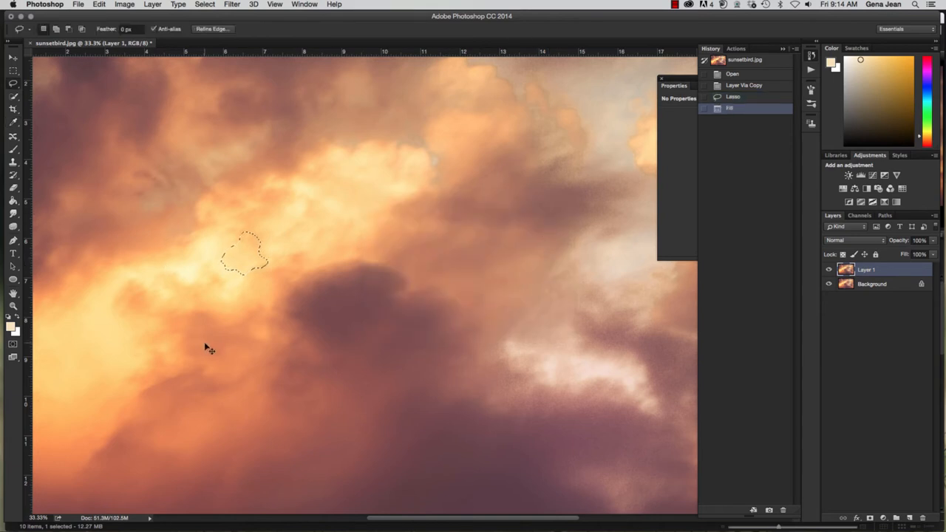
key("super+d")
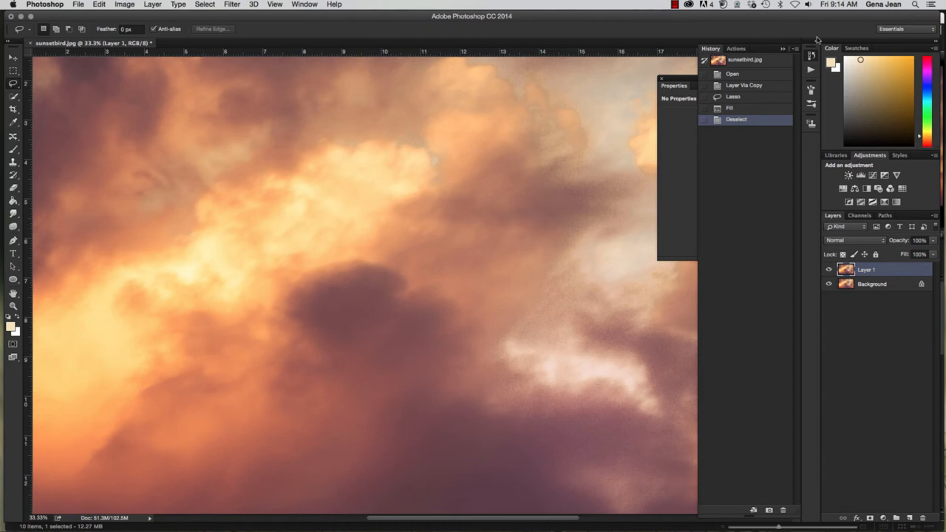
Restore the bird by returning to the Layer Via Copy history state, and shift it down and toward the left with Content-Aware Move.
left_click(741, 86)
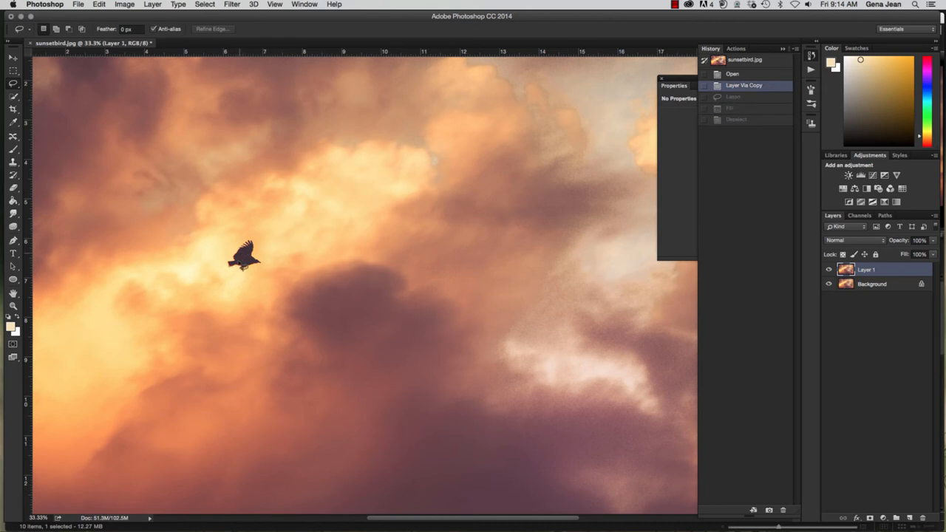
left_click(12, 135)
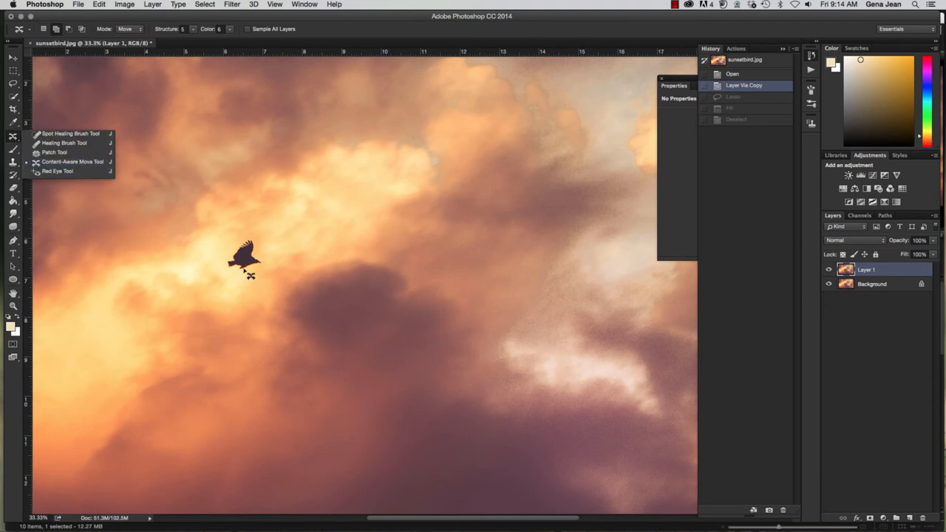
mouse_move(236, 242)
left_mouse_down()
mouse_move(219, 255)
mouse_move(246, 273)
left_mouse_up()
left_click_drag(244, 263, 127, 329)
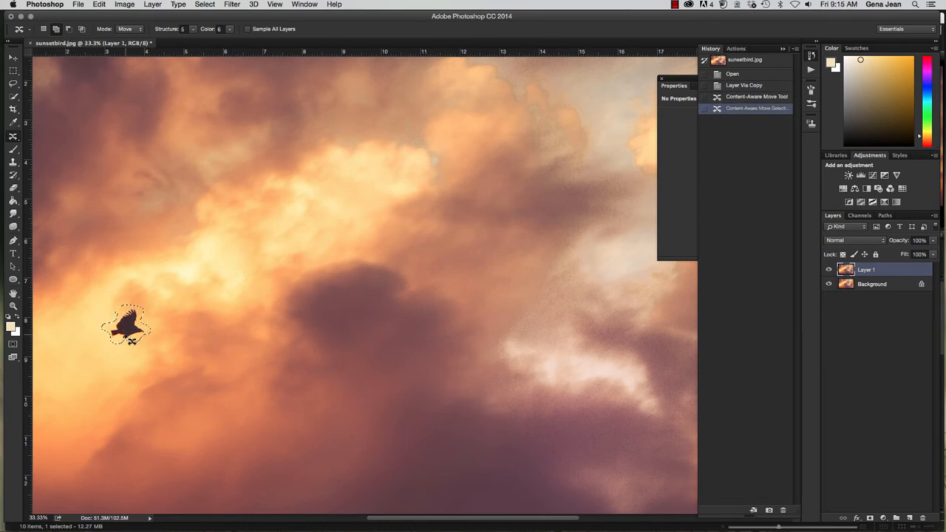
left_click(130, 331)
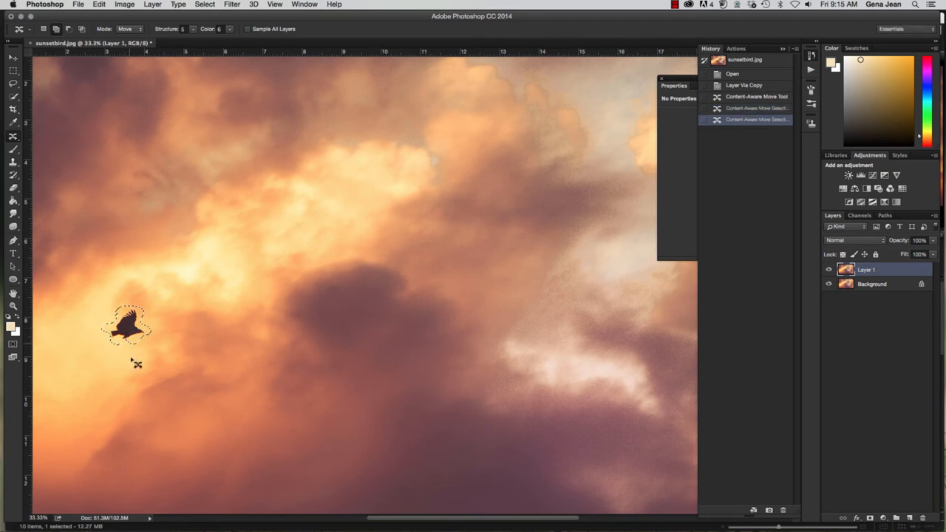
Replace the loose outline around the moved bird with a Quick Selection of its body, wing and tail.
left_click(13, 97)
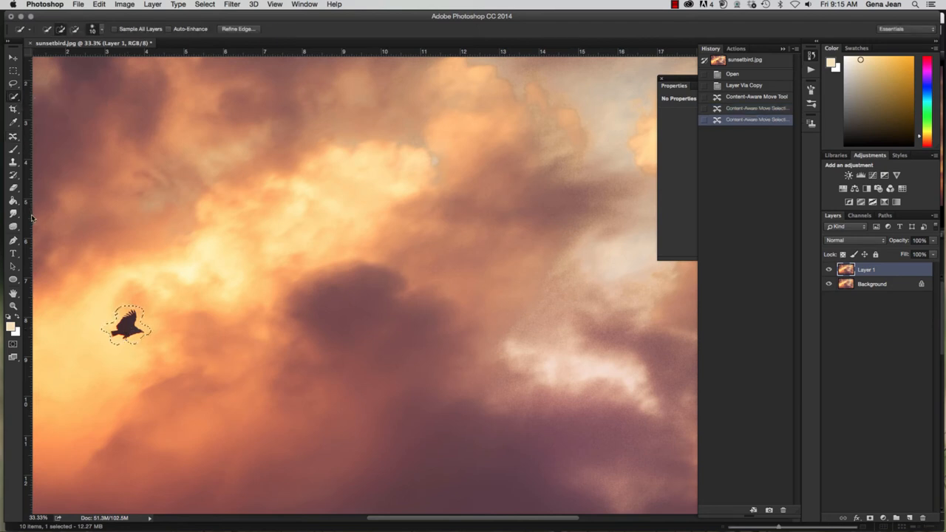
left_click(126, 325)
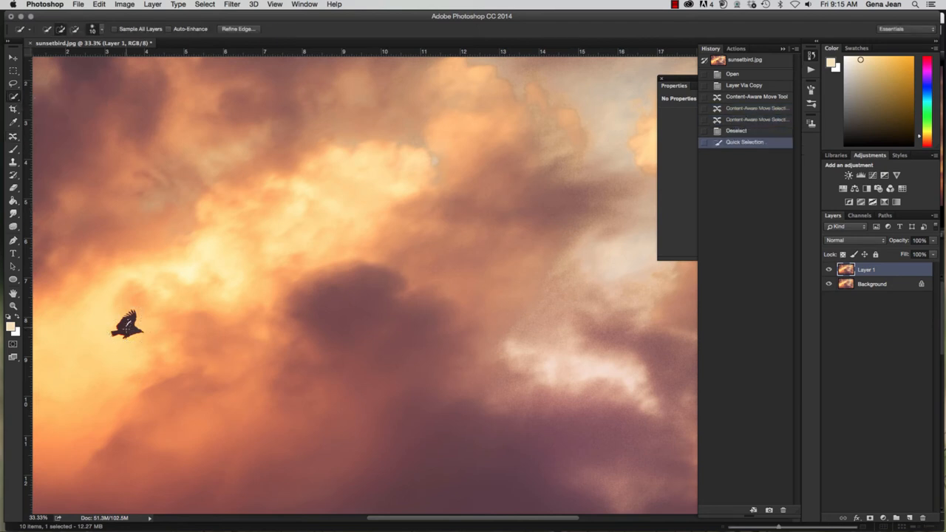
left_click(135, 341)
key("super+plus")
key("super+plus")
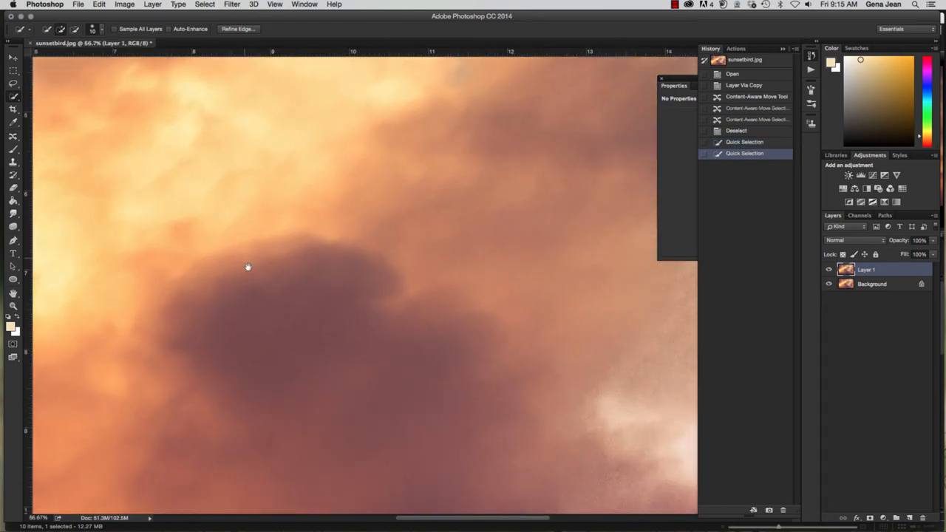
left_click_drag(247, 268, 860, 199)
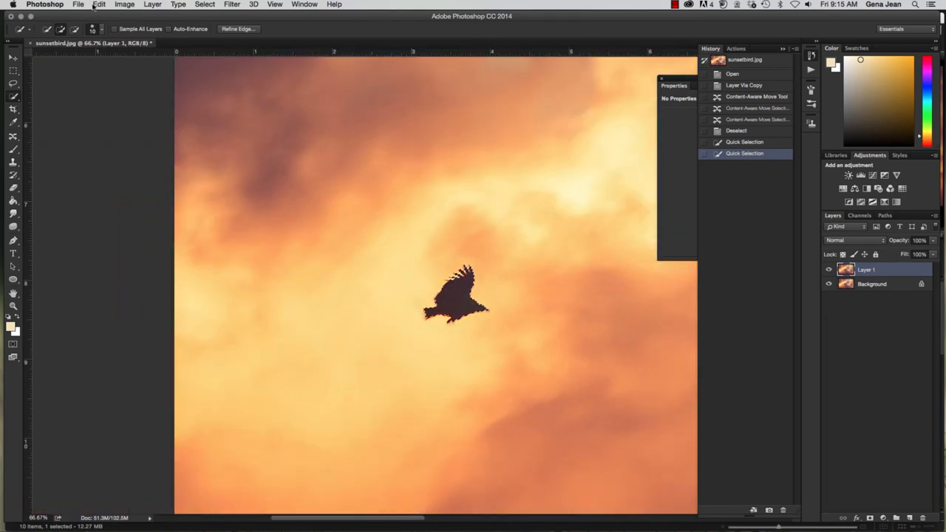
Try enlarging the selected bird with Content-Aware Scale to about 282% width and 281% height, and discard the transformation.
left_click(81, 4)
mouse_move(99, 5)
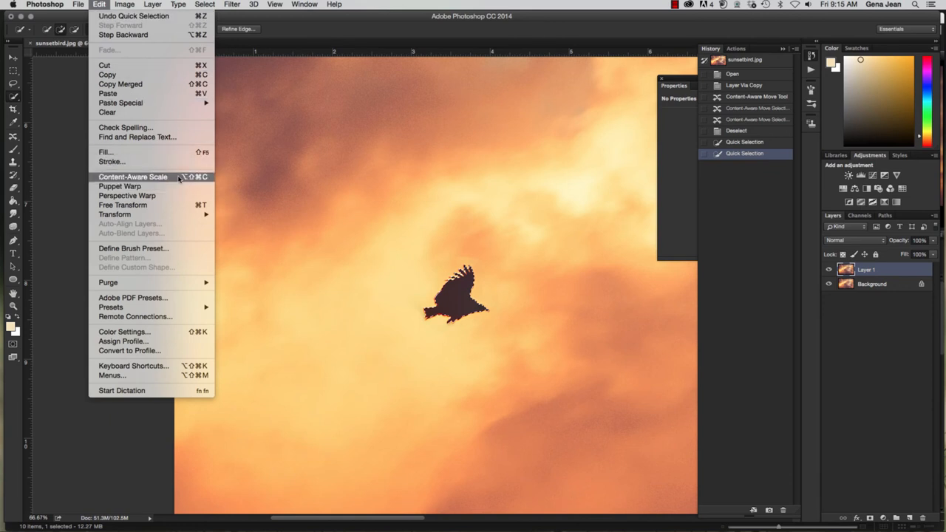
left_click(133, 176)
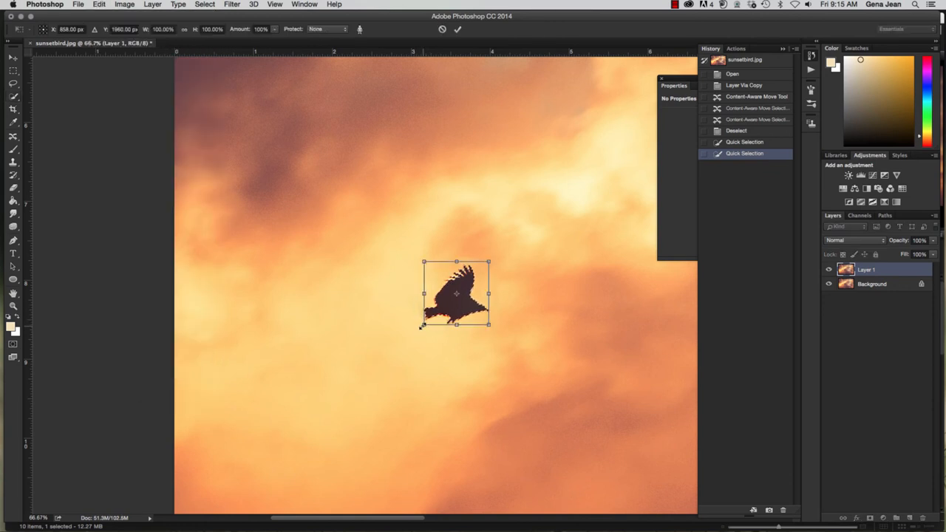
left_click_drag(423, 325, 262, 416)
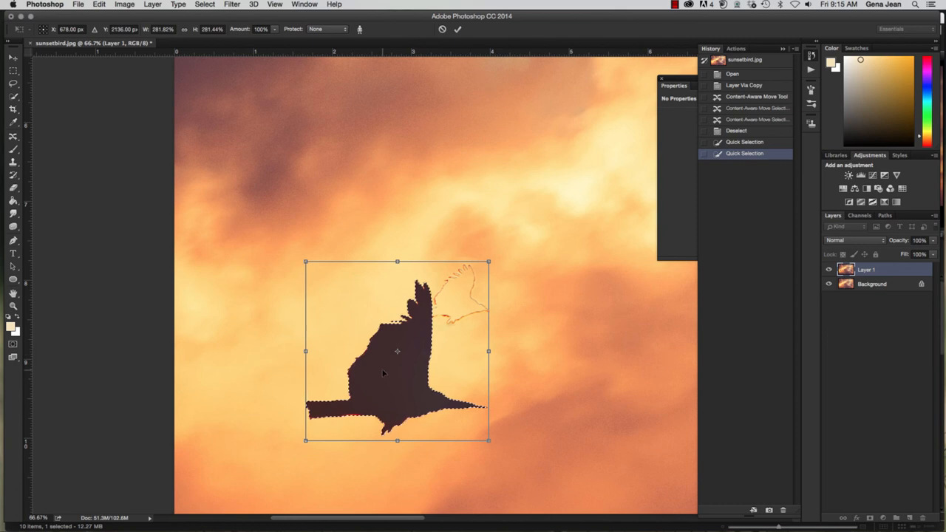
key("super+z")
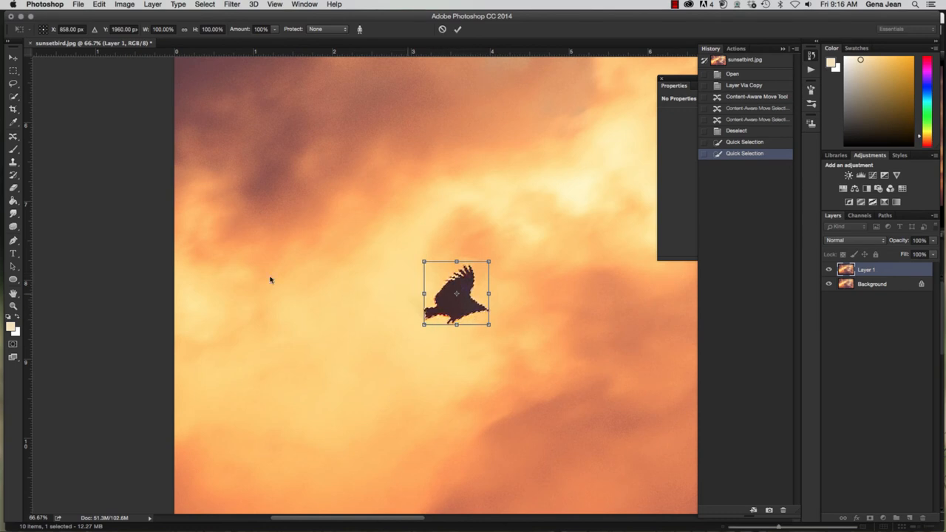
left_click(13, 138)
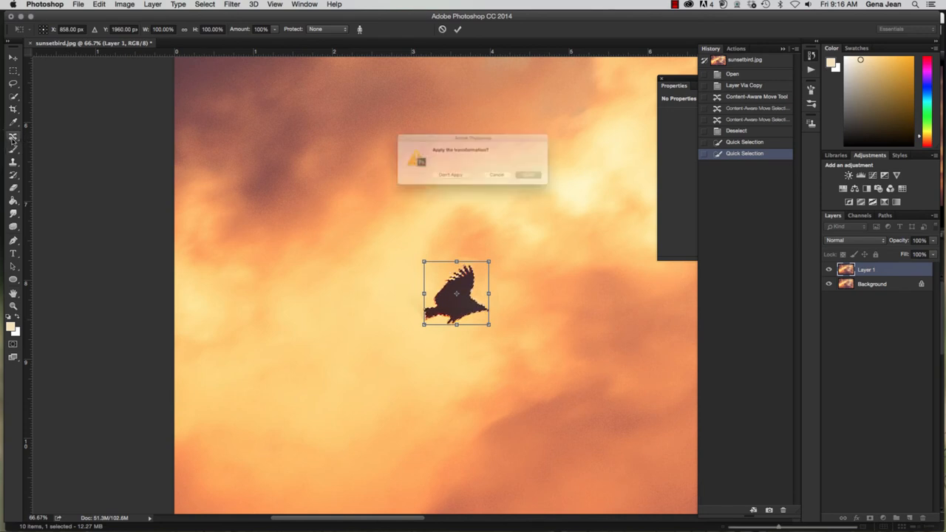
left_click(451, 185)
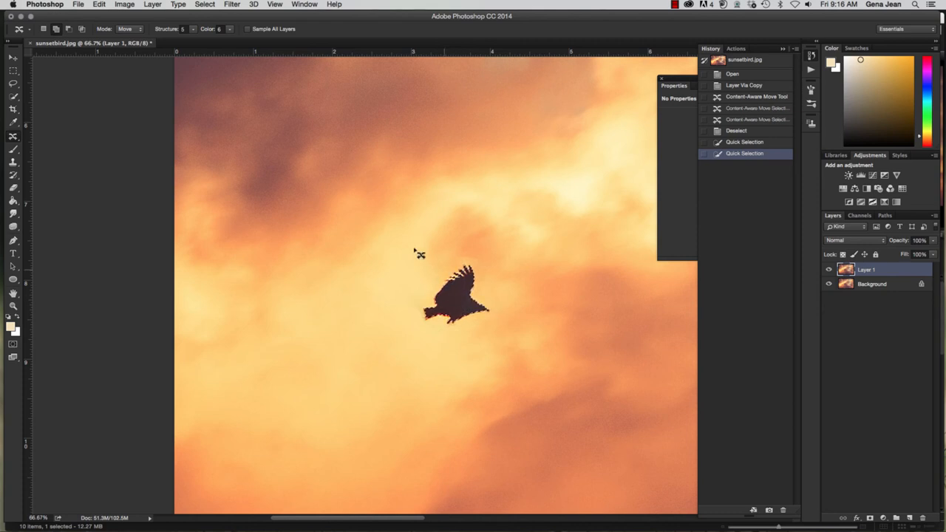
Expand the bird selection by 4 pixels.
left_click(204, 4)
mouse_move(231, 138)
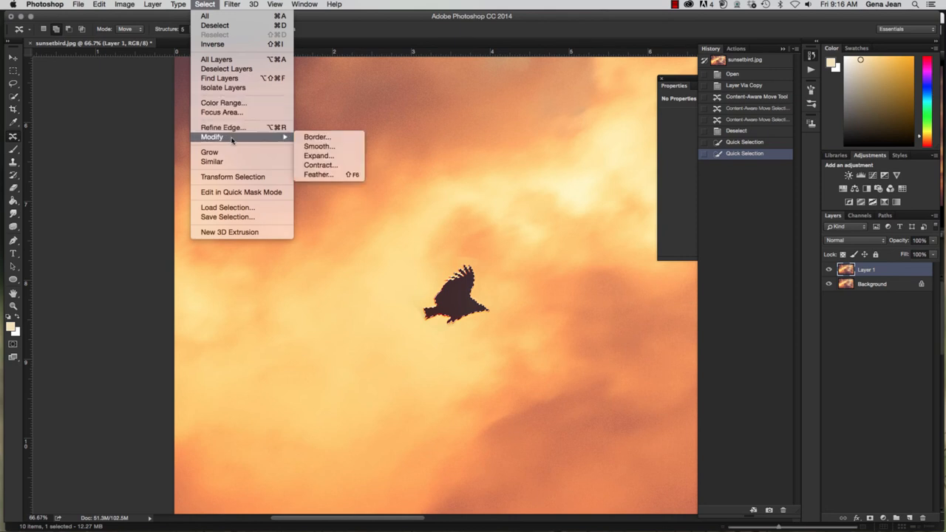
left_click(321, 156)
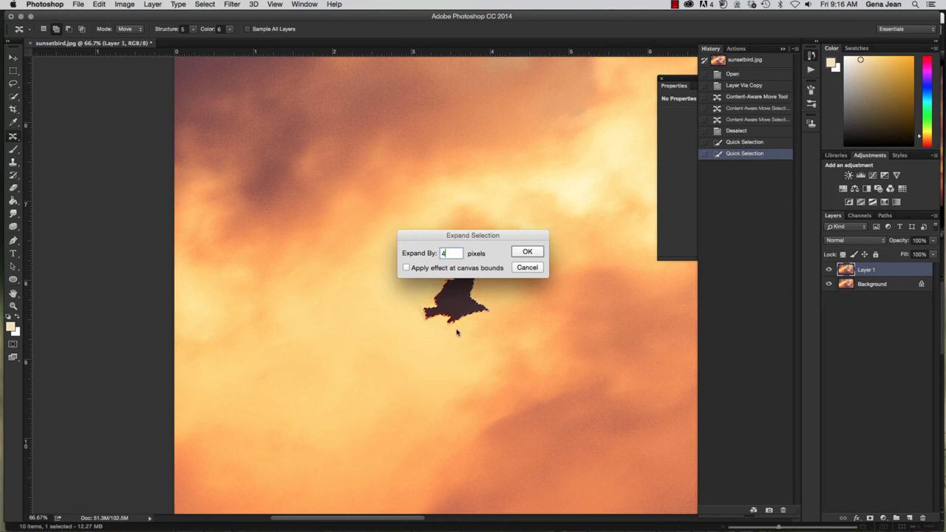
type("4")
key("Return")
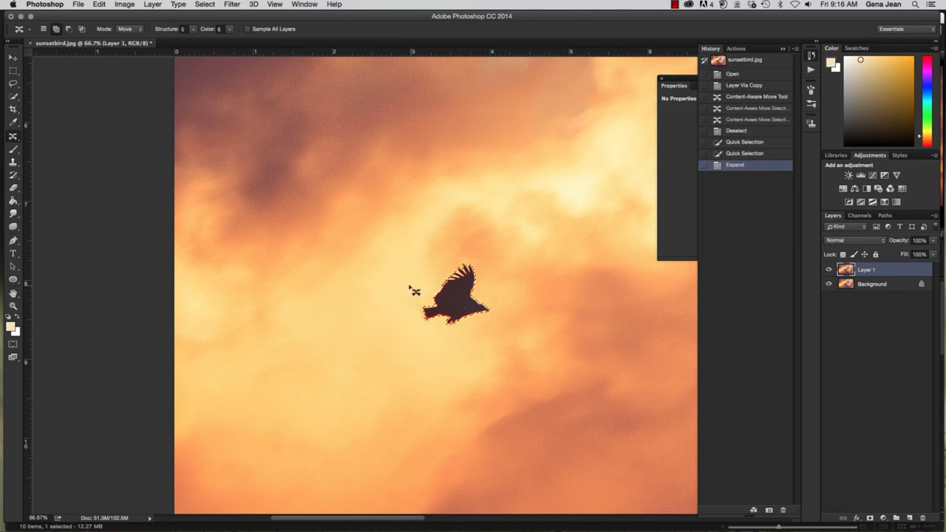
Enlarge the selected bird with Content-Aware Scale to about 259% width and height, shifting it slightly up and toward the photo's left edge.
key("v")
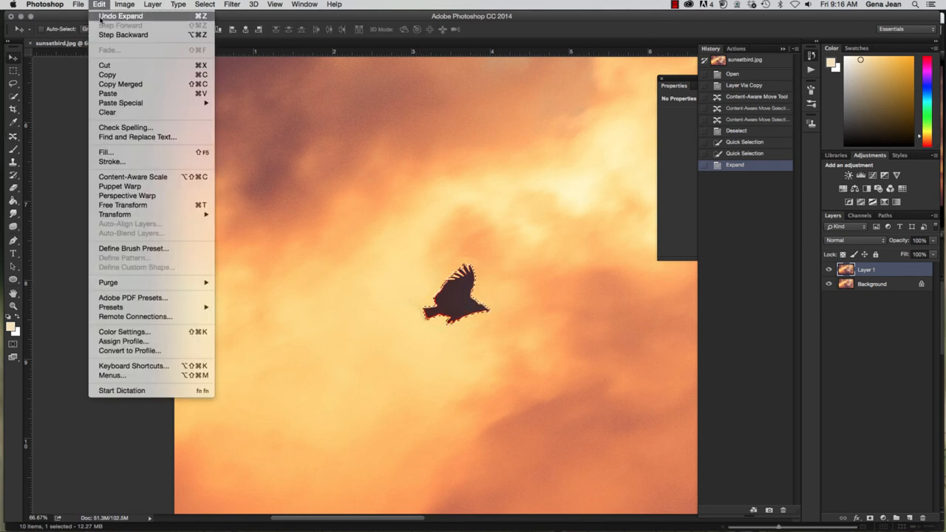
left_click(99, 5)
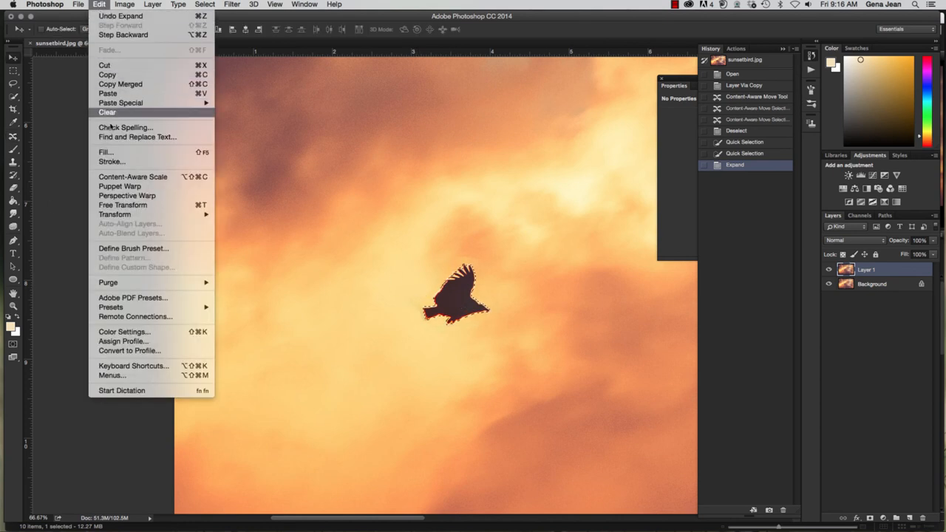
left_click(133, 177)
left_click_drag(490, 330, 600, 409)
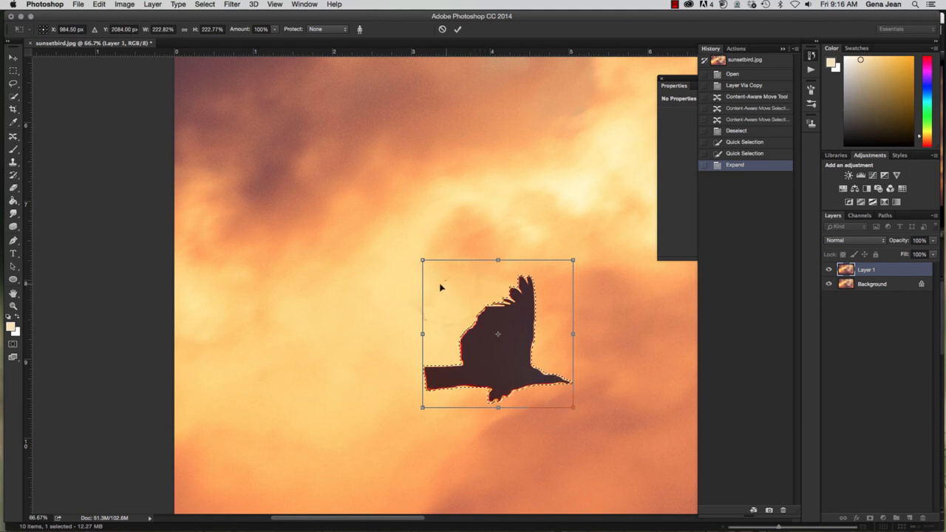
left_click_drag(495, 342, 449, 329)
left_click_drag(371, 364, 349, 389)
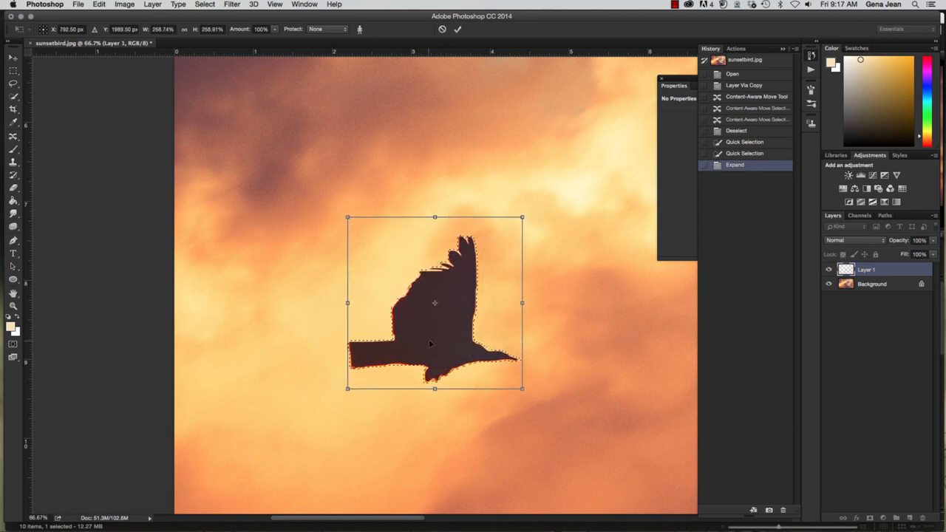
left_click_drag(440, 334, 437, 320)
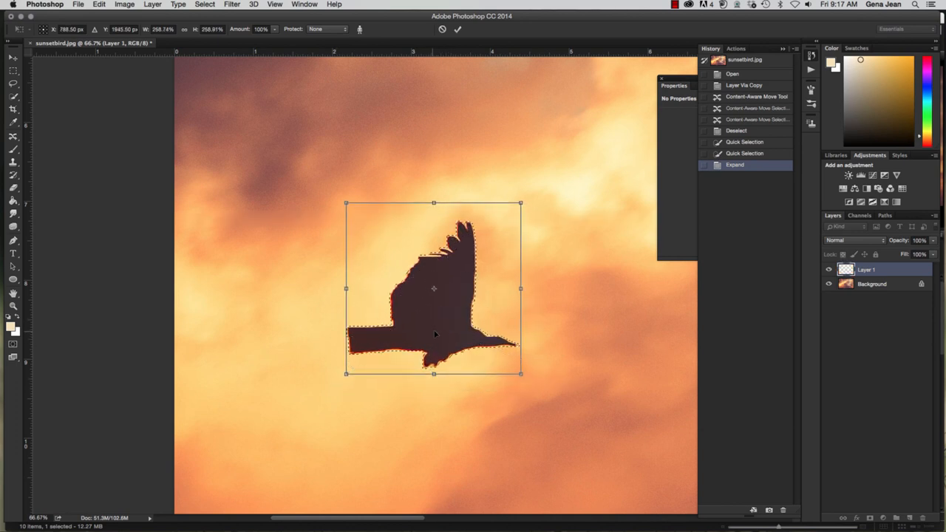
key("Return")
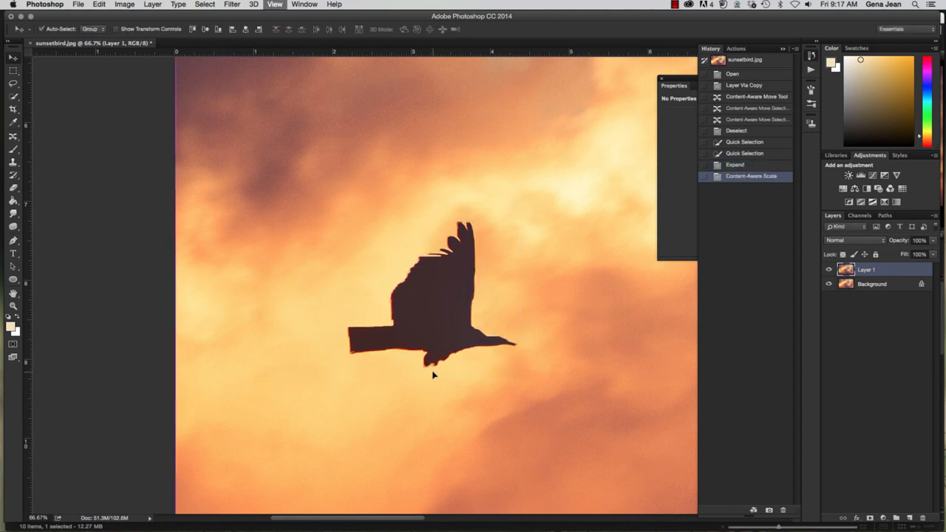
Deselect the enlarged bird.
key("super+minus")
key("super+minus")
key("super+minus")
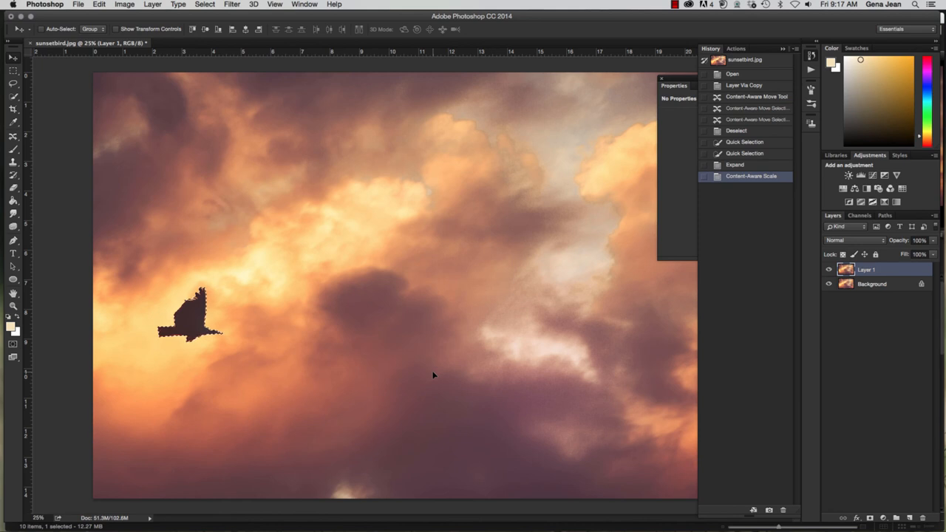
key("super+d")
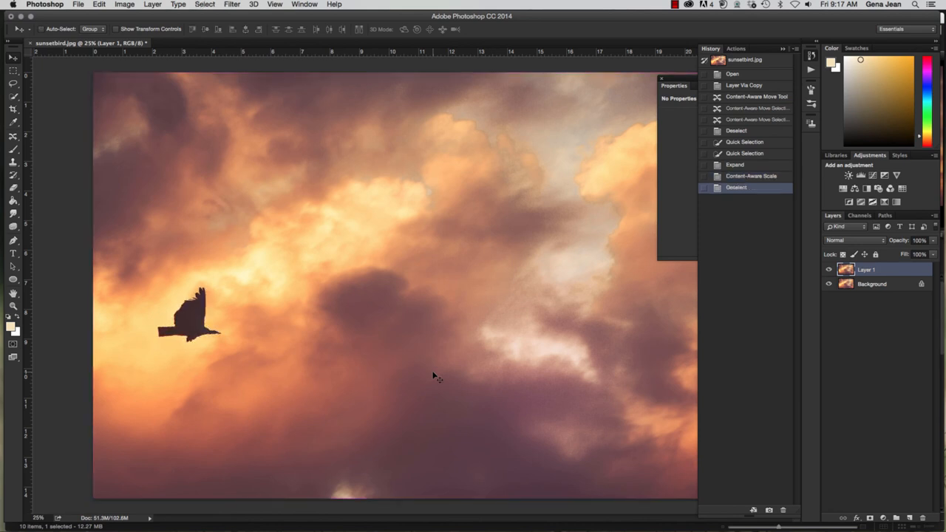
Compare the edited photo with the original by hiding and showing Layer 1 several times.
left_click(828, 270)
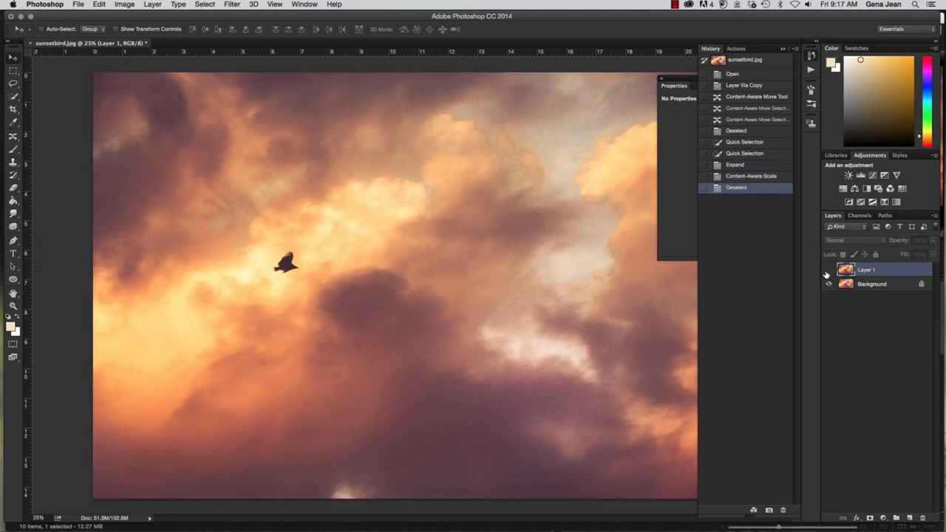
left_click(828, 271)
key("super+minus")
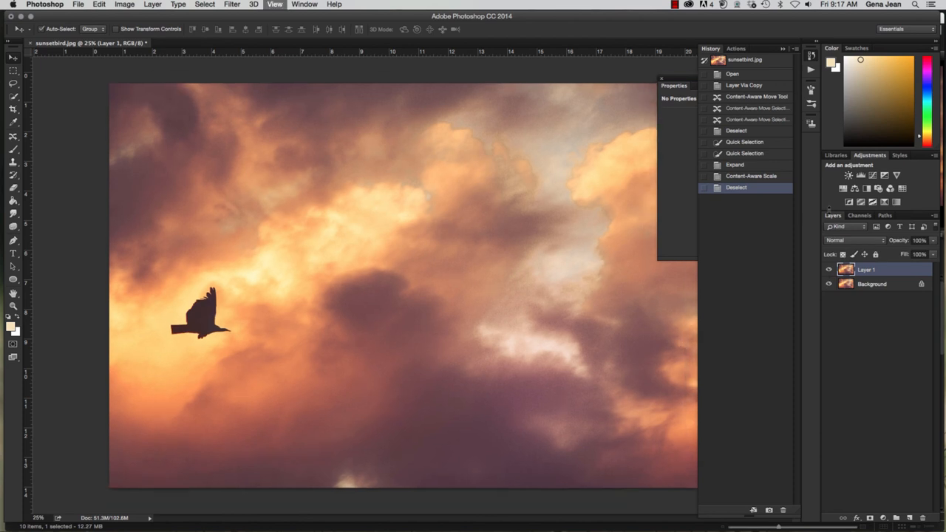
left_click(828, 270)
left_click(829, 271)
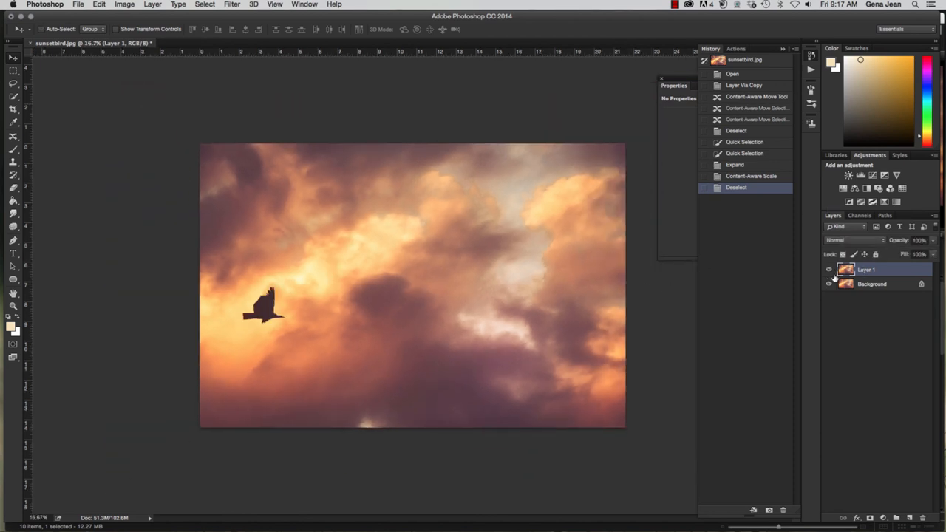
left_click(828, 271)
left_click(829, 270)
Save the image as a layered Photoshop file in the Chapter10 folder, prefixing sunsetbird.psd with 10B, the author's surname and an underscore.
key("super+shift+s")
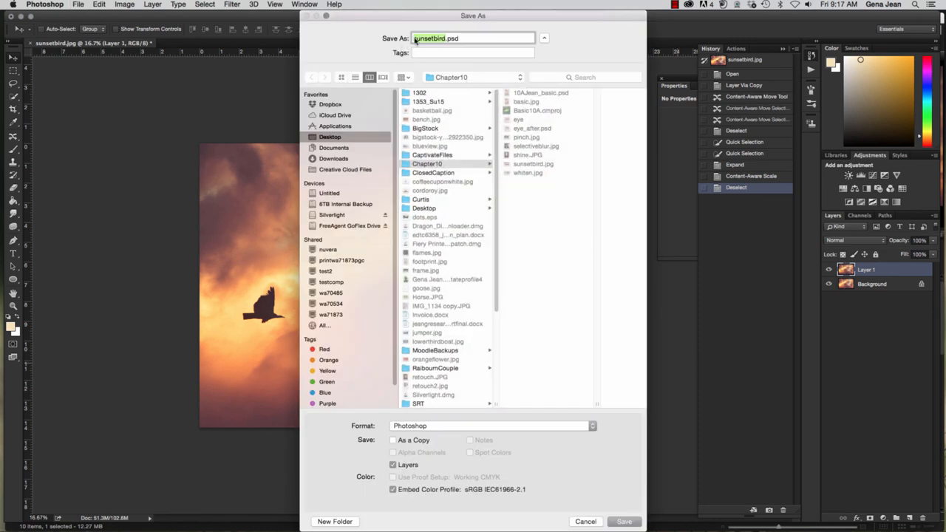
left_click(415, 40)
type("10BJean_")
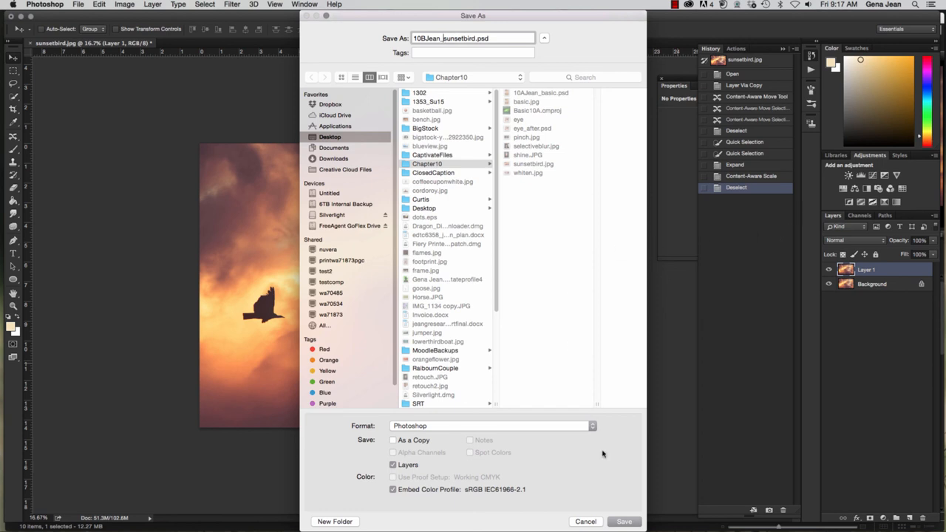
left_click(414, 164)
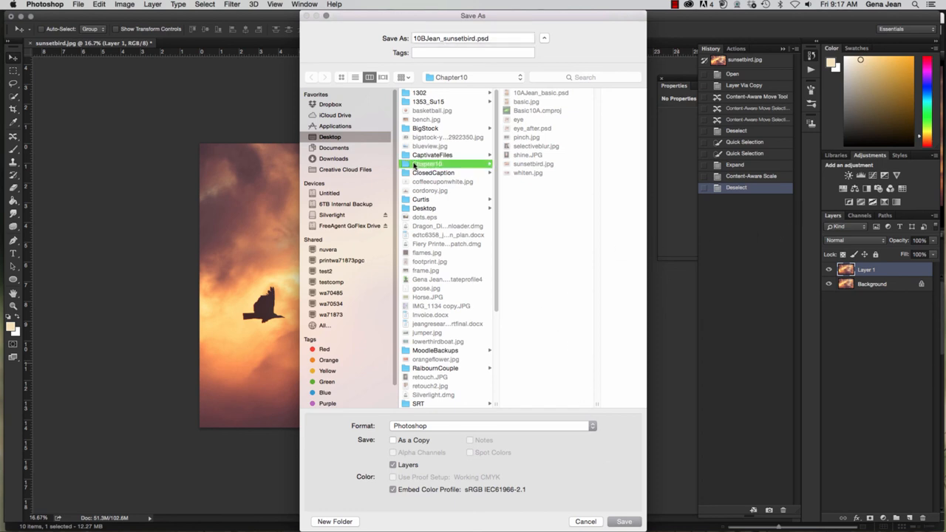
left_click(624, 521)
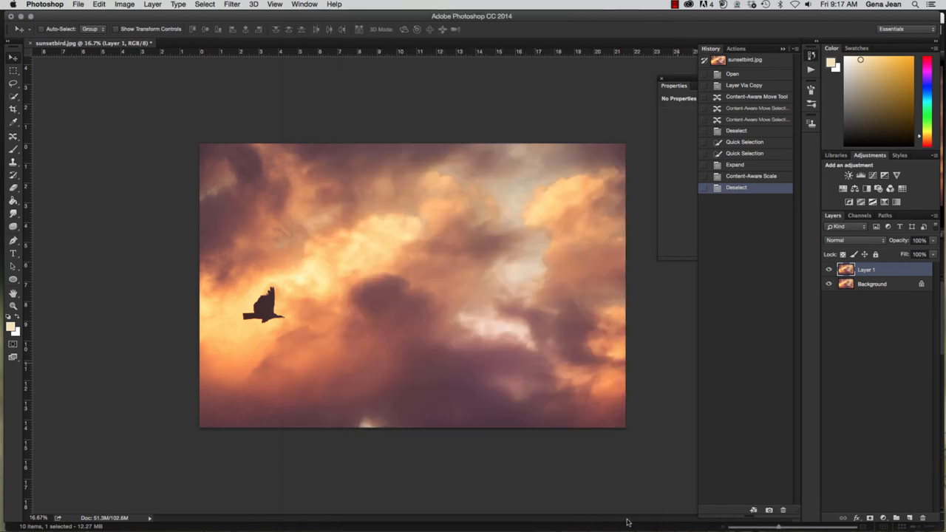